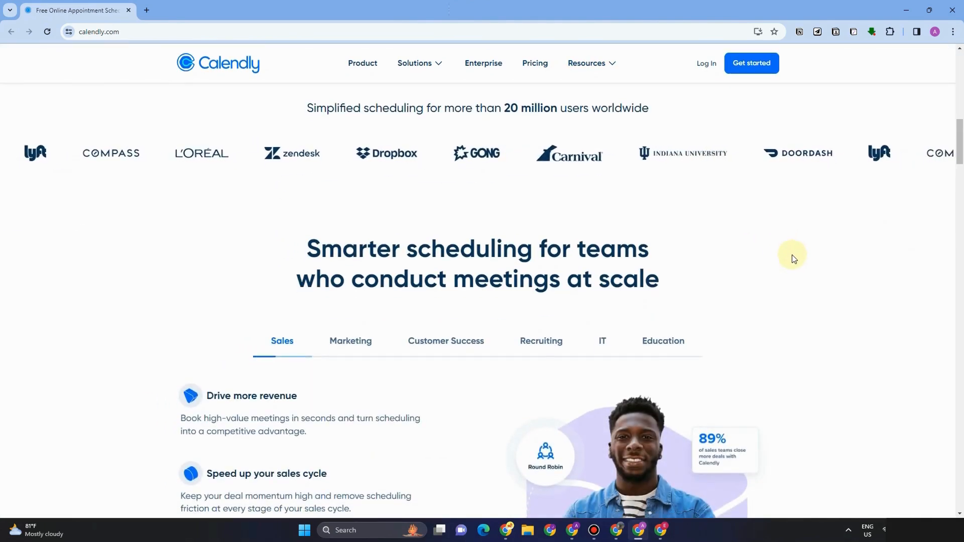
Step: Sign up with Google as a solo Education user, finishing onboarding at the Event types page
scroll(791, 256, "down", 5)
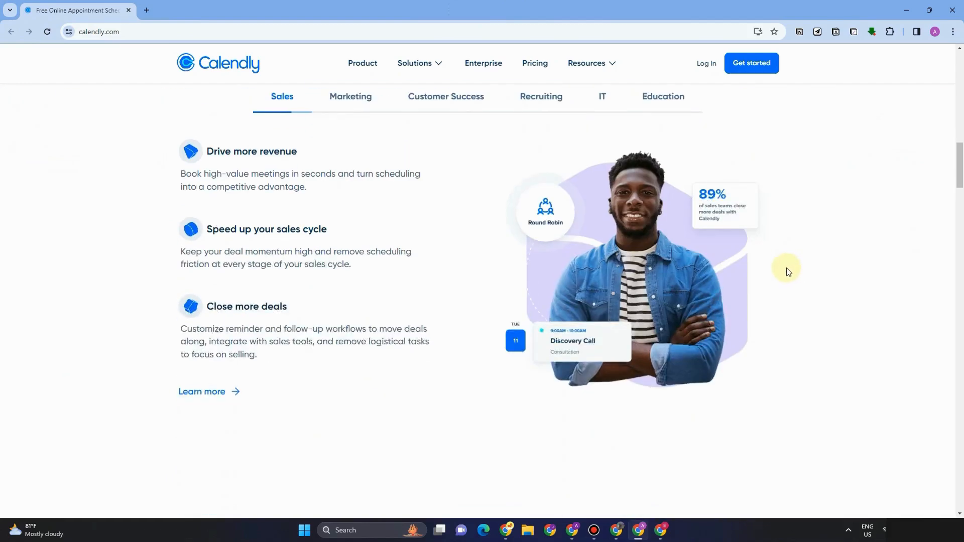
scroll(787, 272, "down", 10)
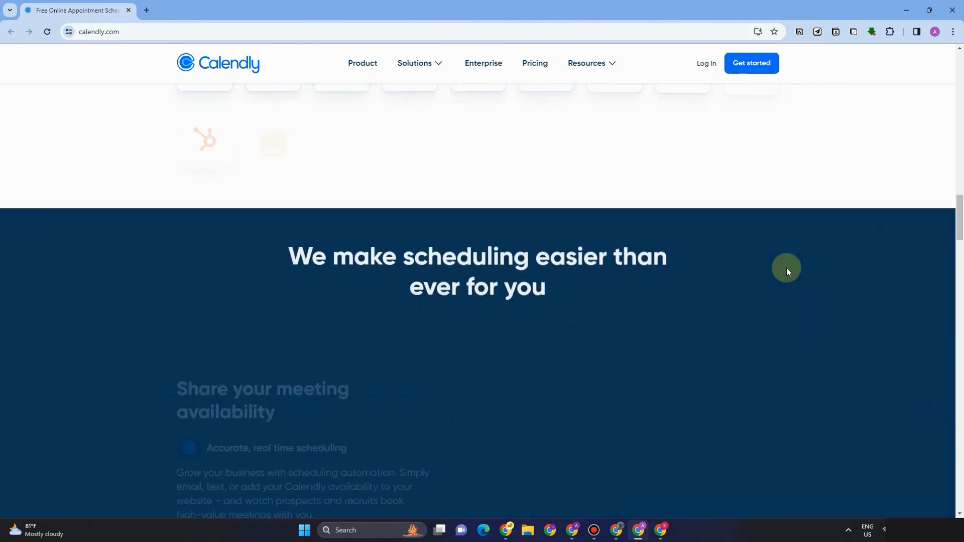
scroll(786, 271, "down", 3)
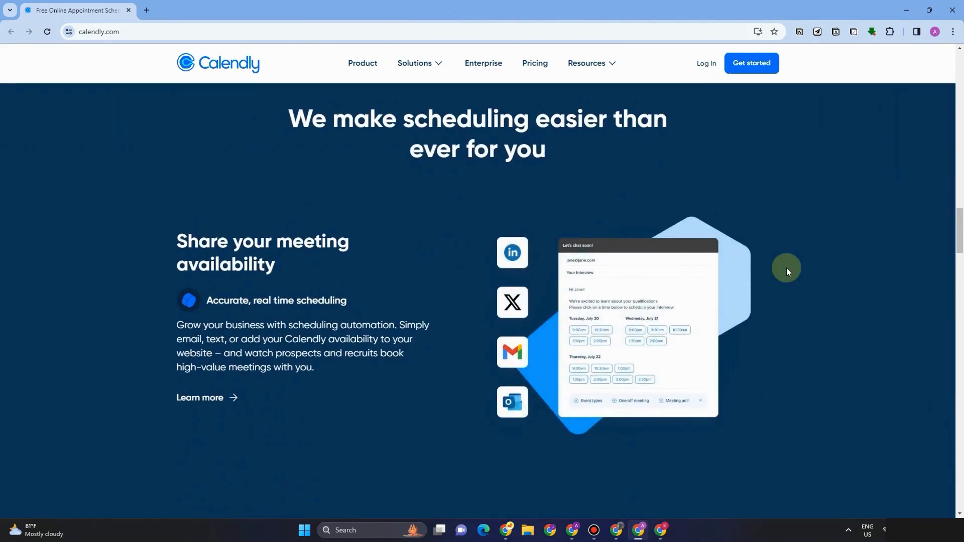
scroll(787, 271, "up", 12)
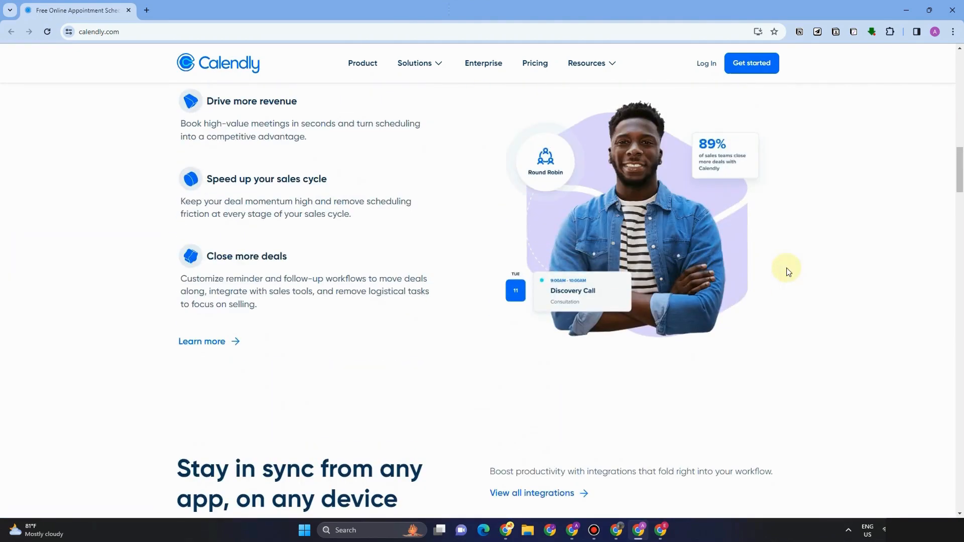
scroll(786, 271, "up", 4)
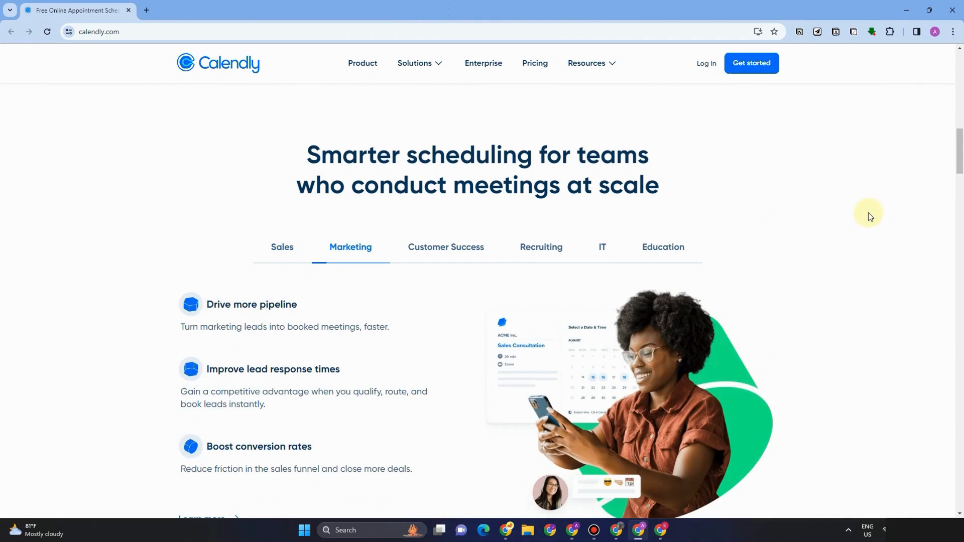
scroll(692, 206, "up", 10)
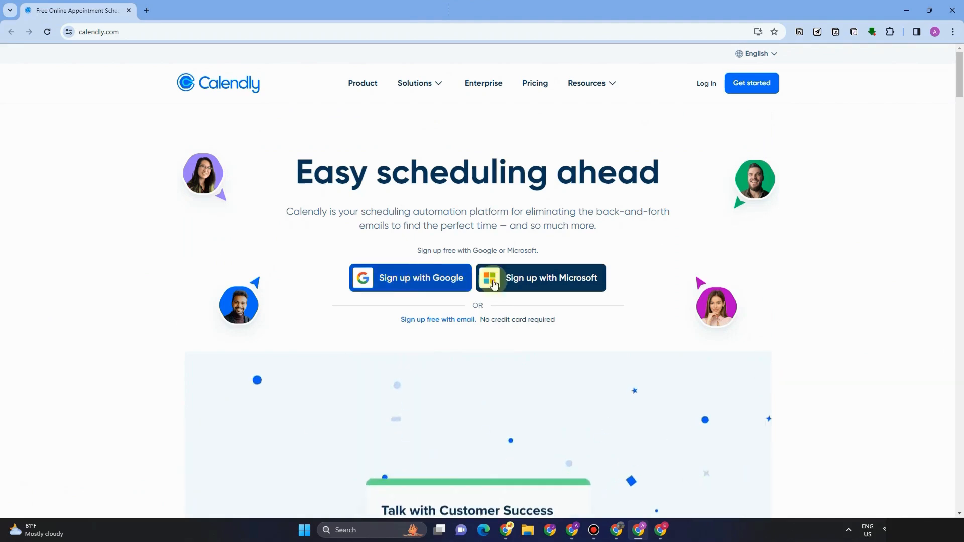
left_click(420, 284)
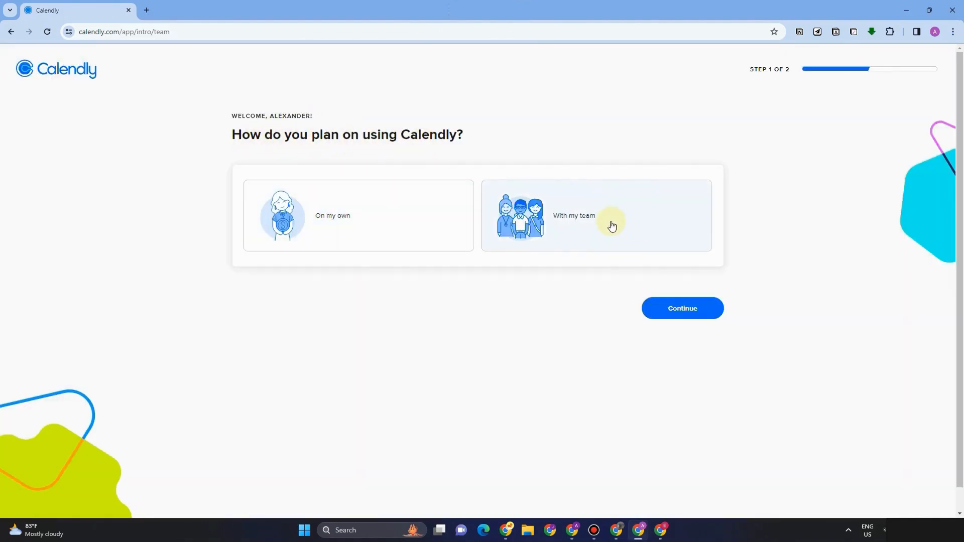
left_click(344, 224)
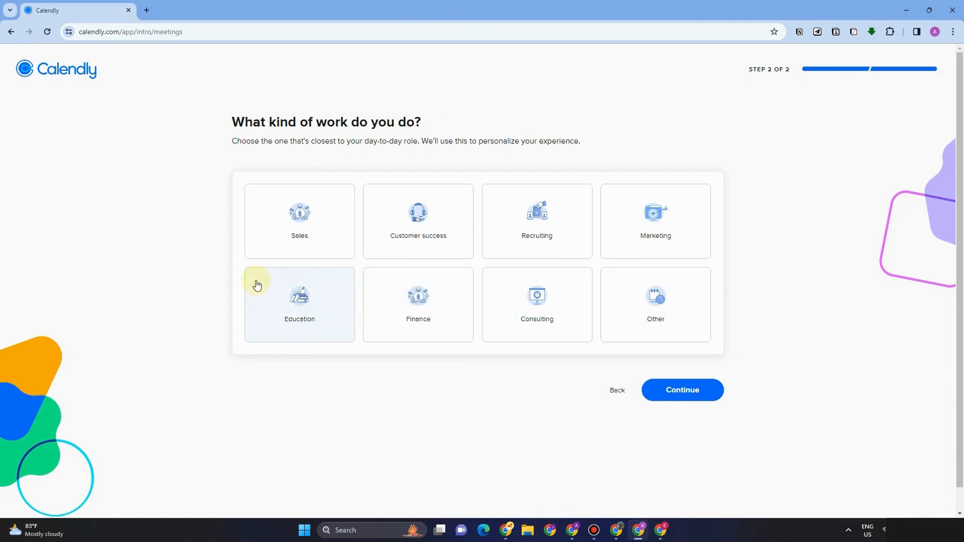
left_click(300, 295)
left_click(694, 388)
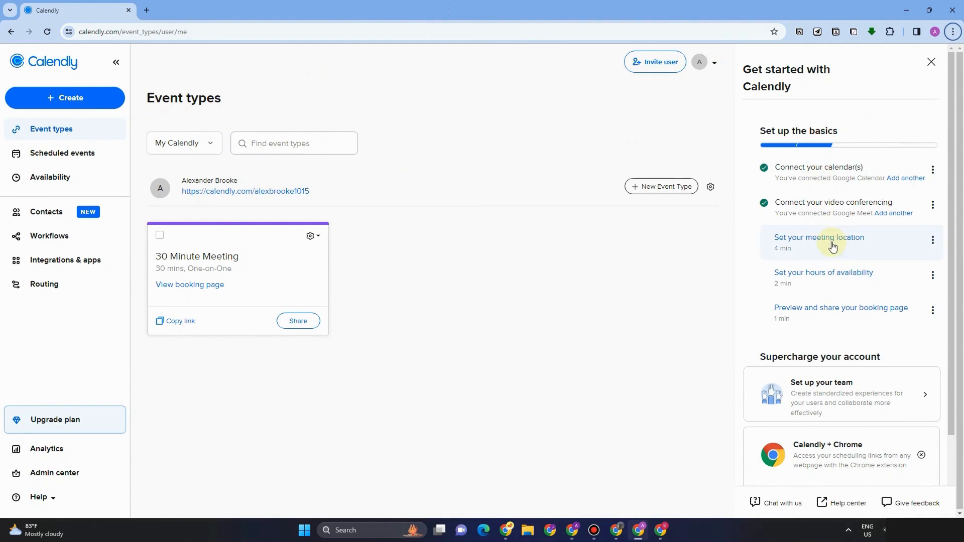
Step: Close the Get started with Calendly side panel
left_click(931, 62)
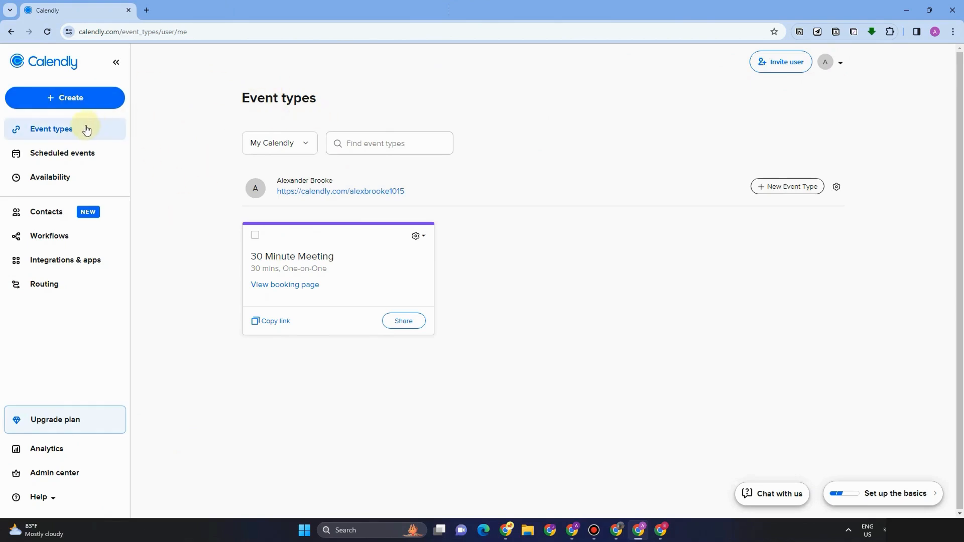
Step: Review upcoming, pending and past scheduled events, then view the Working hours availability schedule
left_click(92, 156)
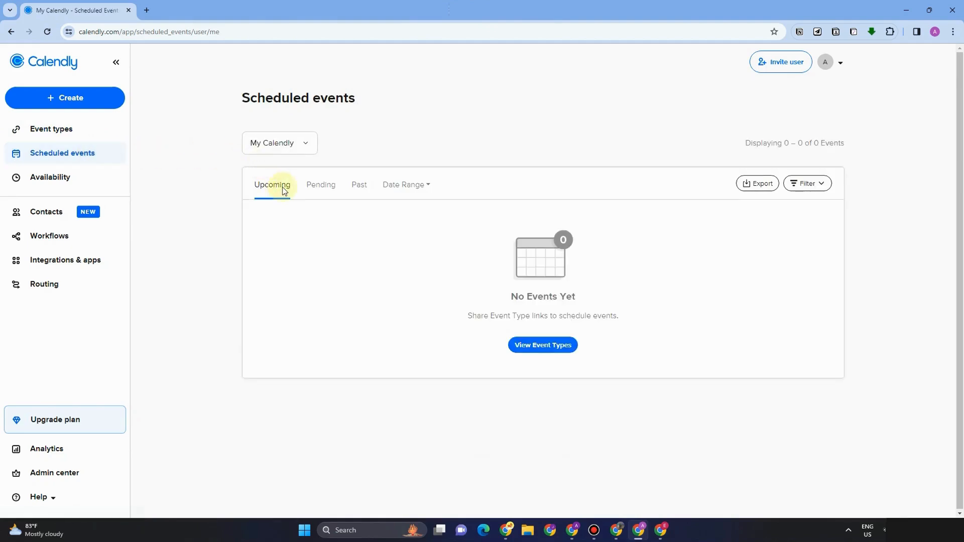
left_click(319, 193)
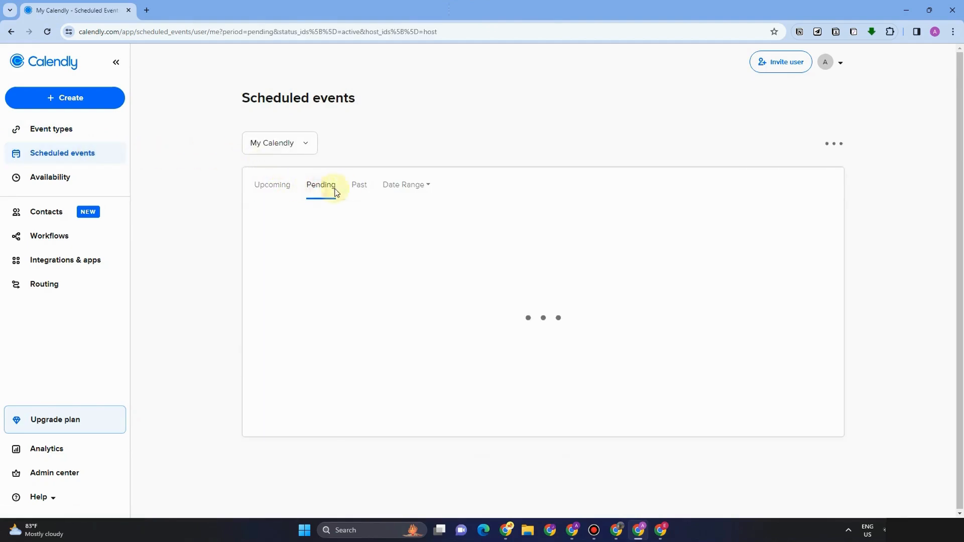
left_click(362, 192)
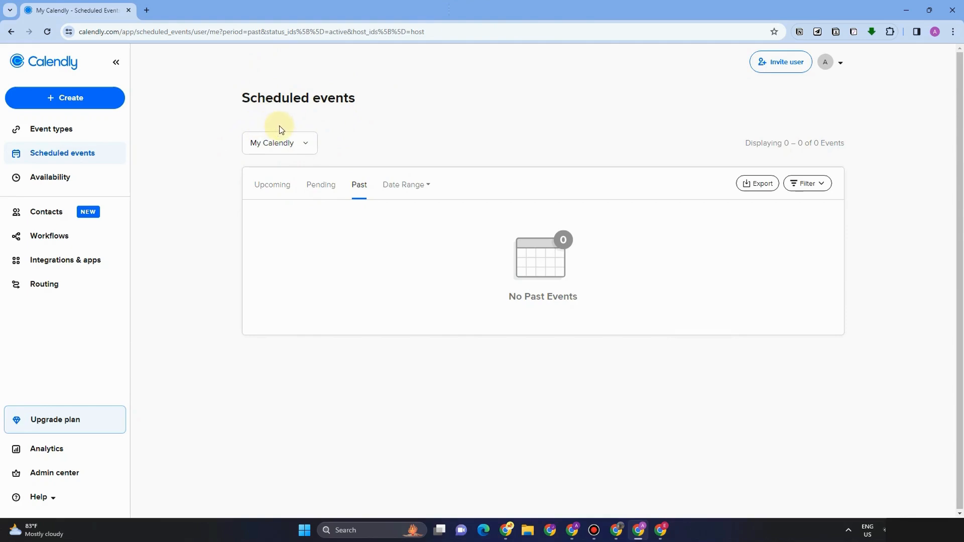
left_click(63, 181)
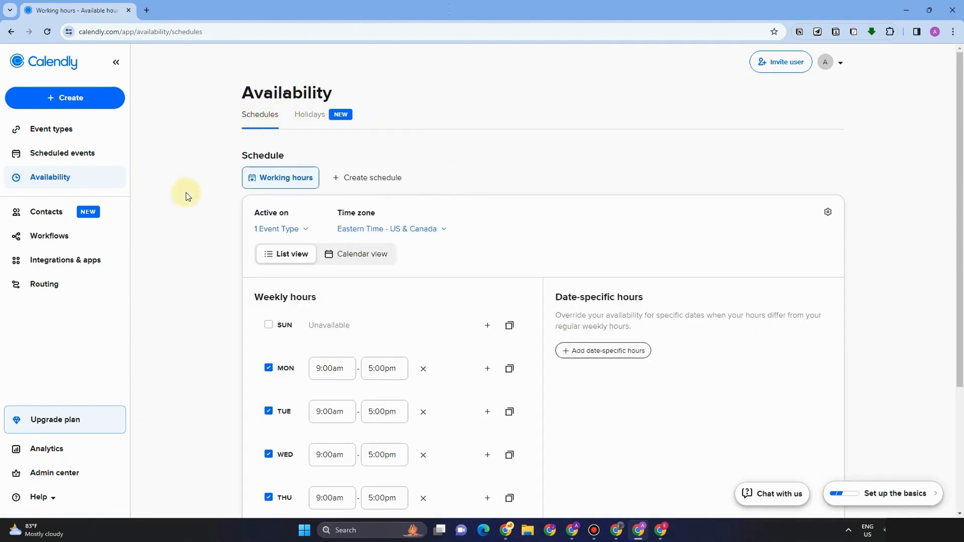
Step: Turn Monday off so Working hours are Tue–Fri 9:00am–5:00pm, with Sunday and Saturday still unavailable
scroll(484, 261, "down", 2)
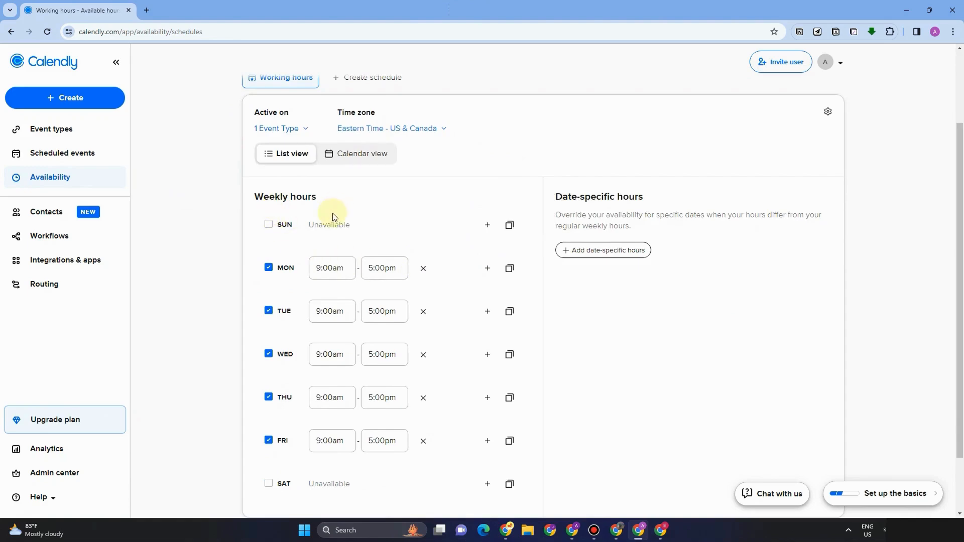
scroll(437, 255, "down", 1)
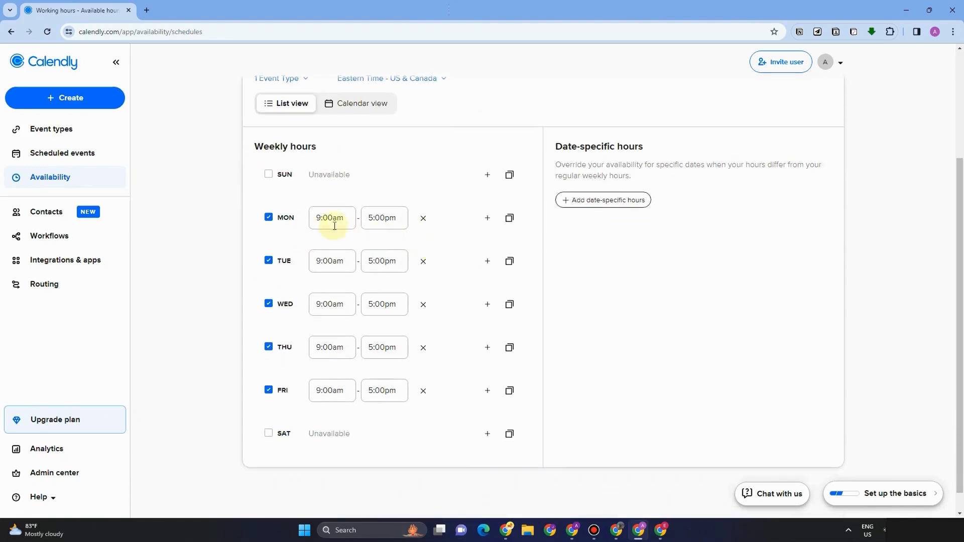
left_click(268, 175)
left_click(269, 175)
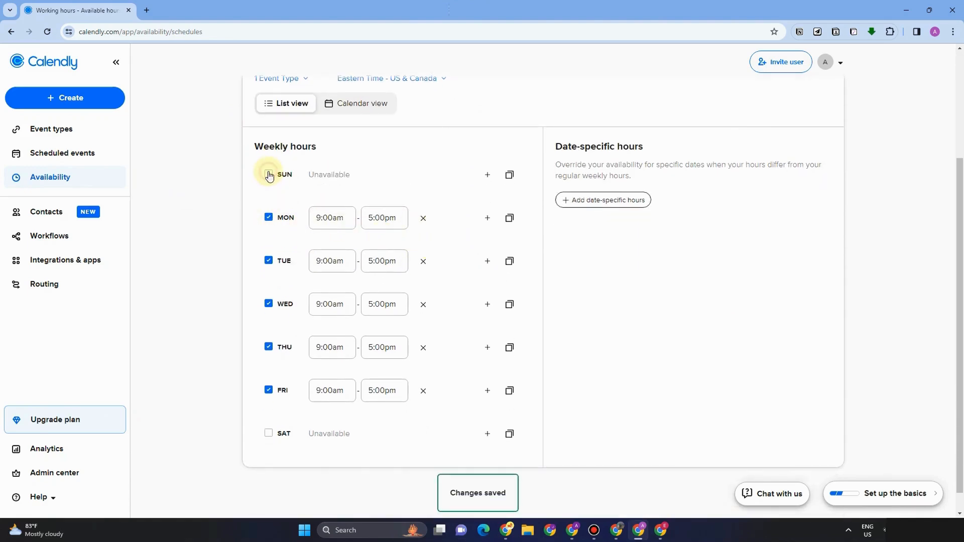
left_click(268, 435)
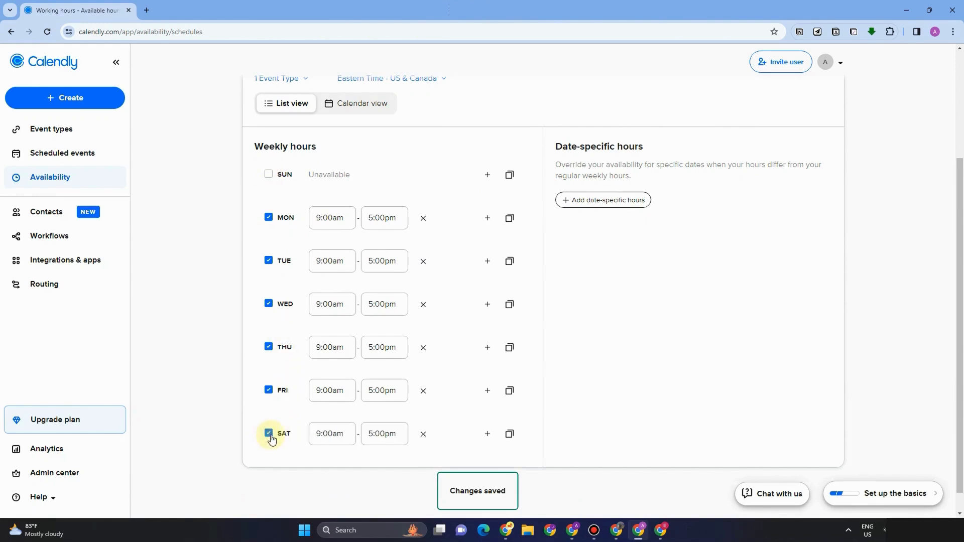
left_click(268, 435)
left_click(268, 217)
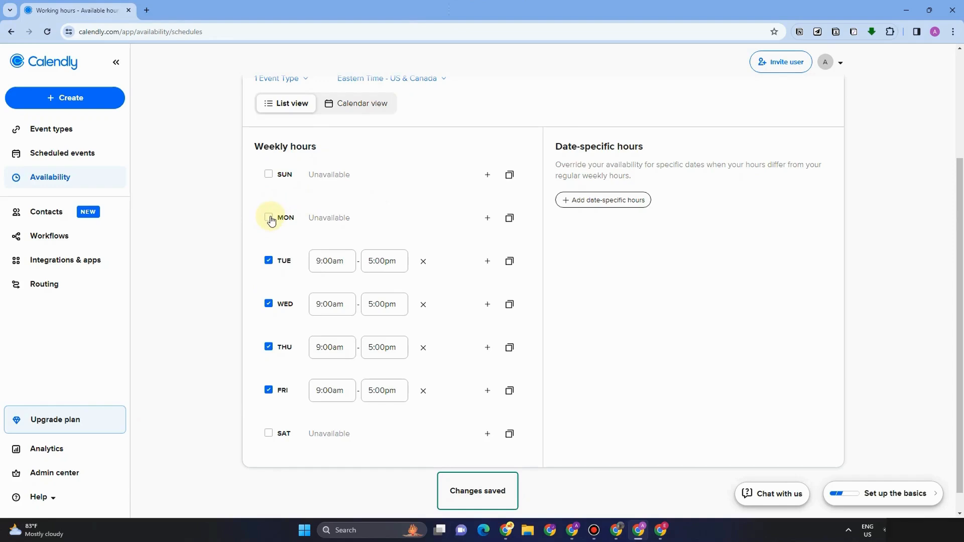
scroll(507, 280, "down", 1)
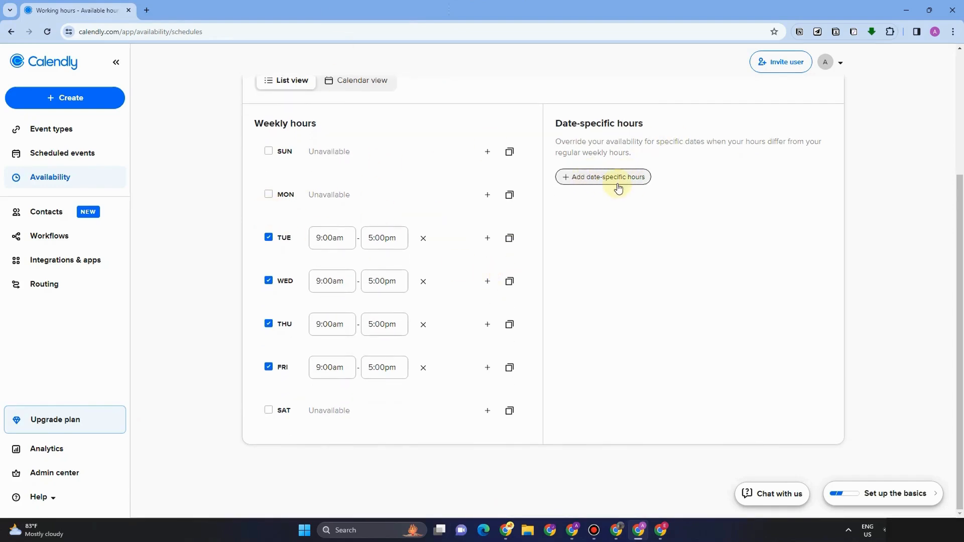
Step: Look at the empty Contacts list and the New contact form, then go to Workflows
left_click(46, 221)
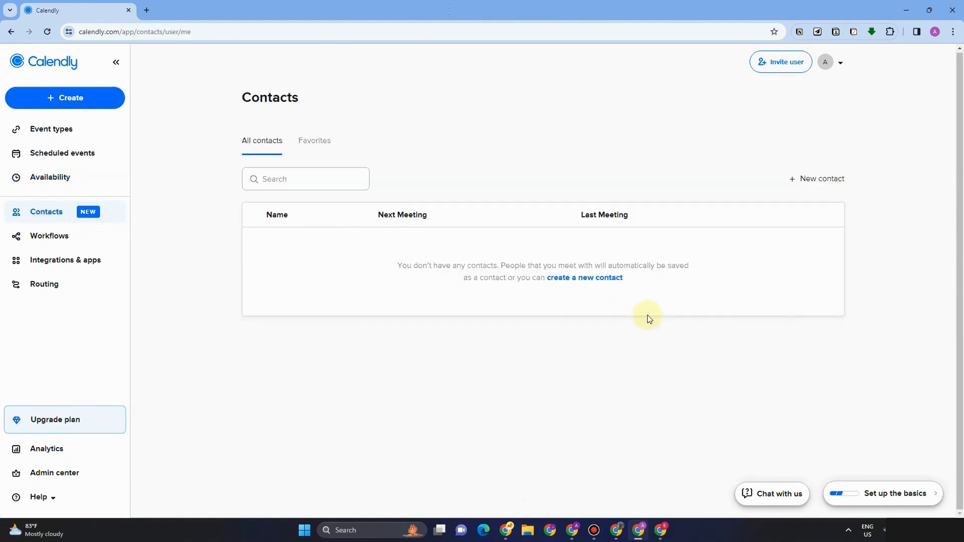
left_click(594, 279)
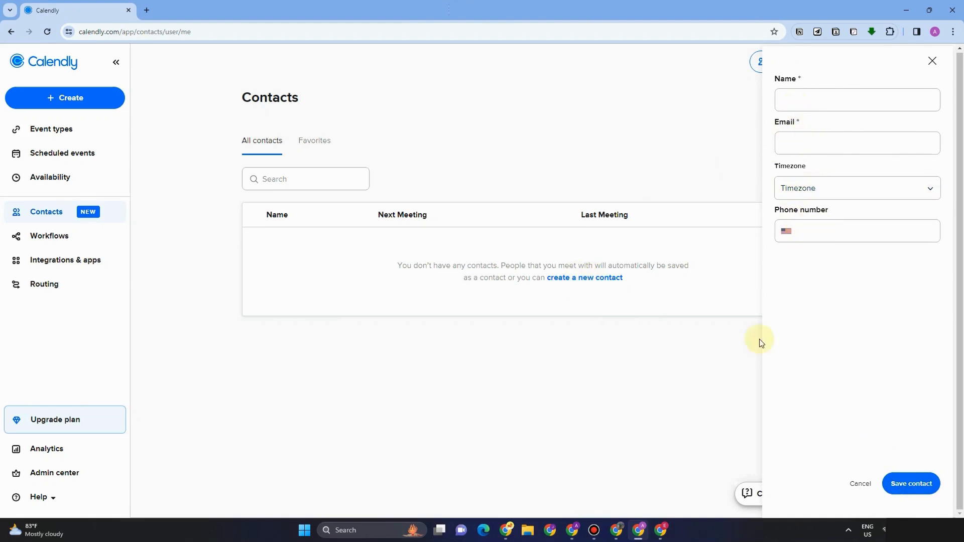
left_click(67, 241)
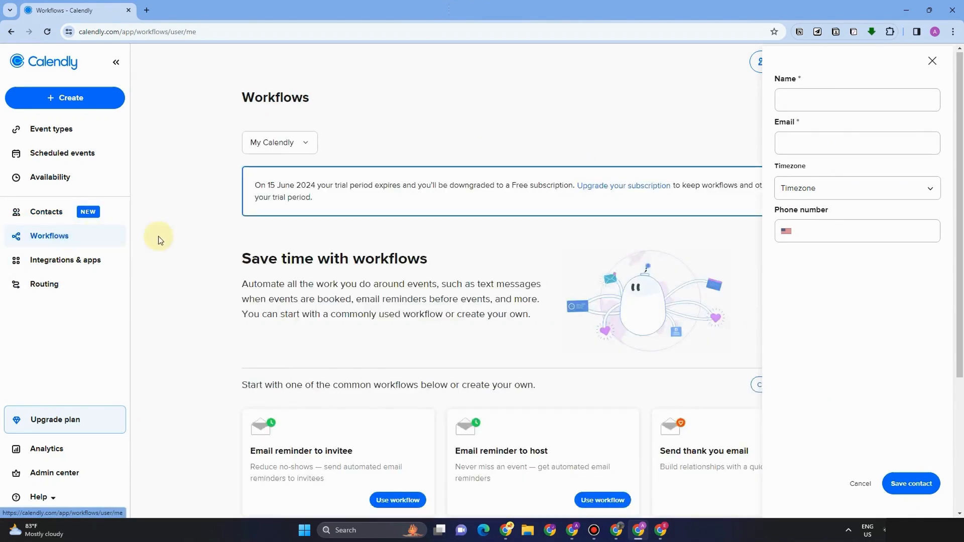
Step: Save the Send thank you email workflow, emailing invitees 30 minutes after events end
scroll(430, 308, "down", 3)
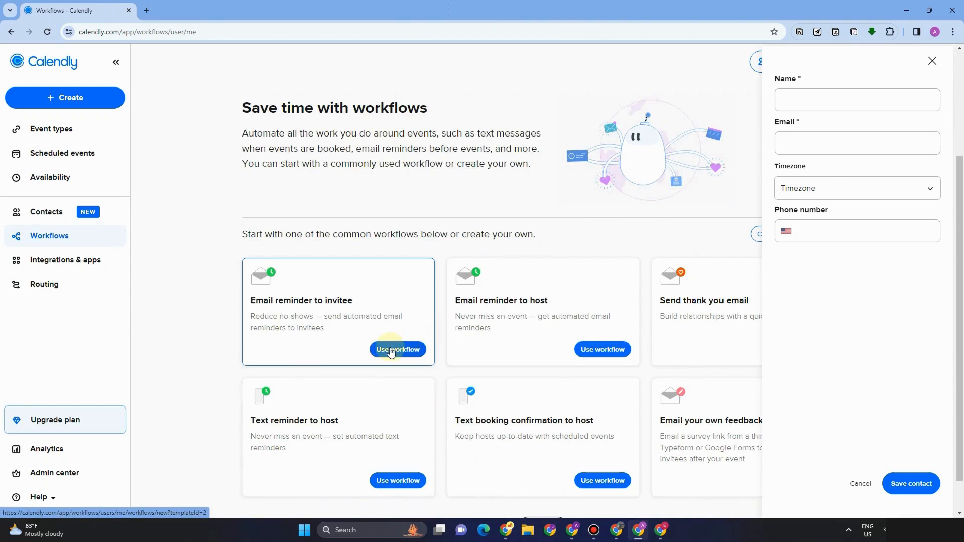
scroll(352, 321, "down", 1)
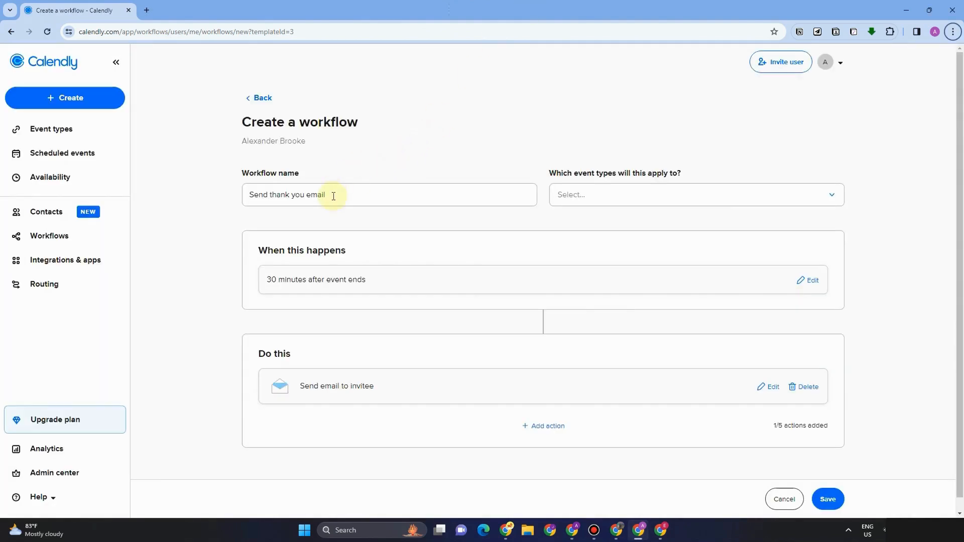
left_click(576, 196)
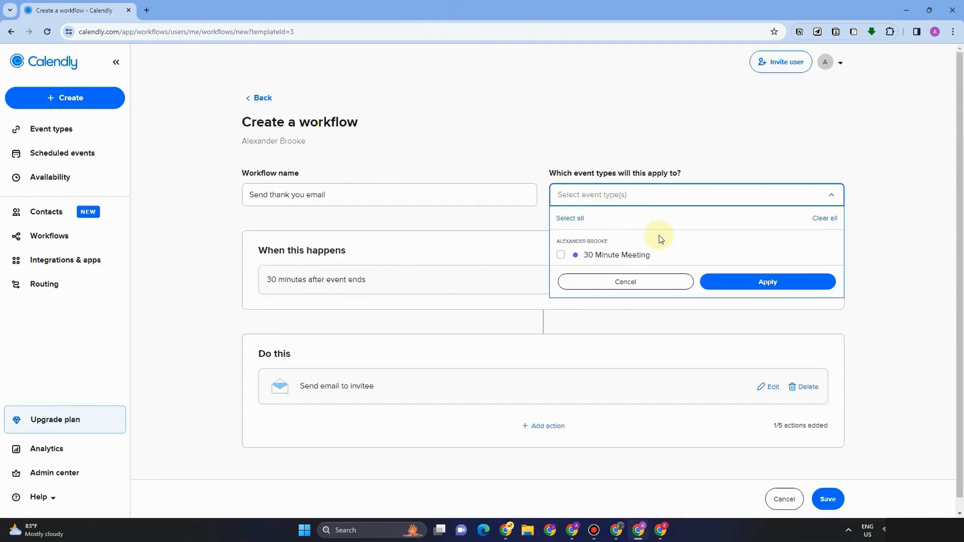
left_click(607, 198)
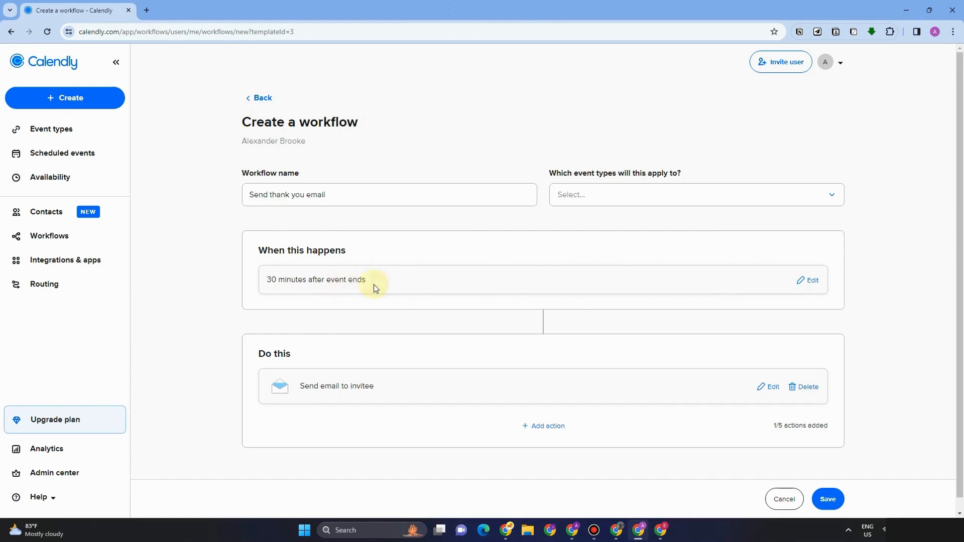
scroll(400, 317, "down", 1)
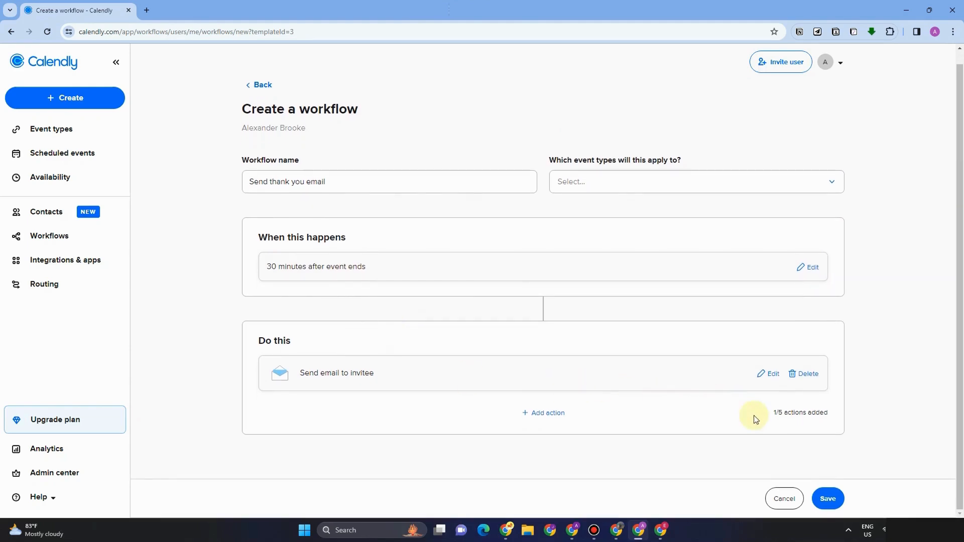
left_click(828, 500)
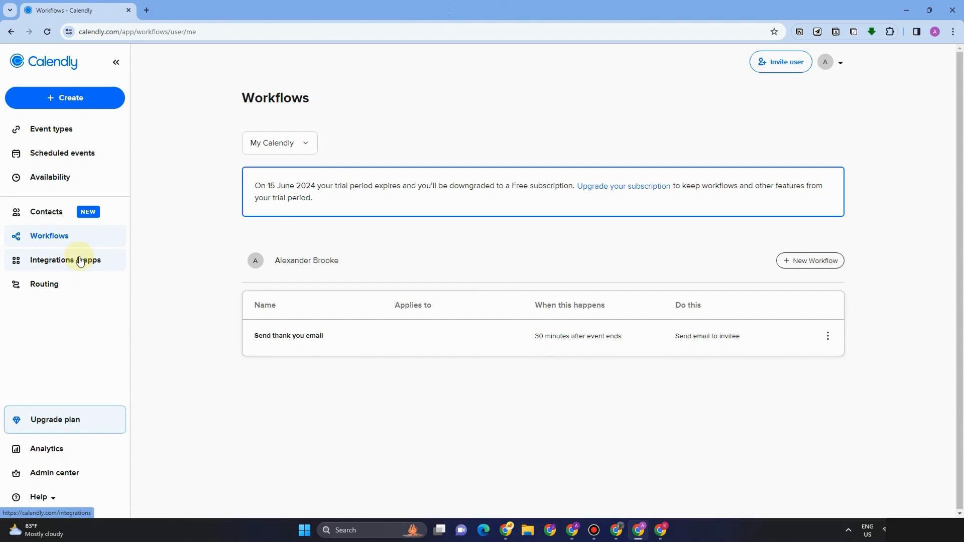
Step: Browse the full Integrations & apps catalog to the bottom, then go to the Routing page
left_click(79, 261)
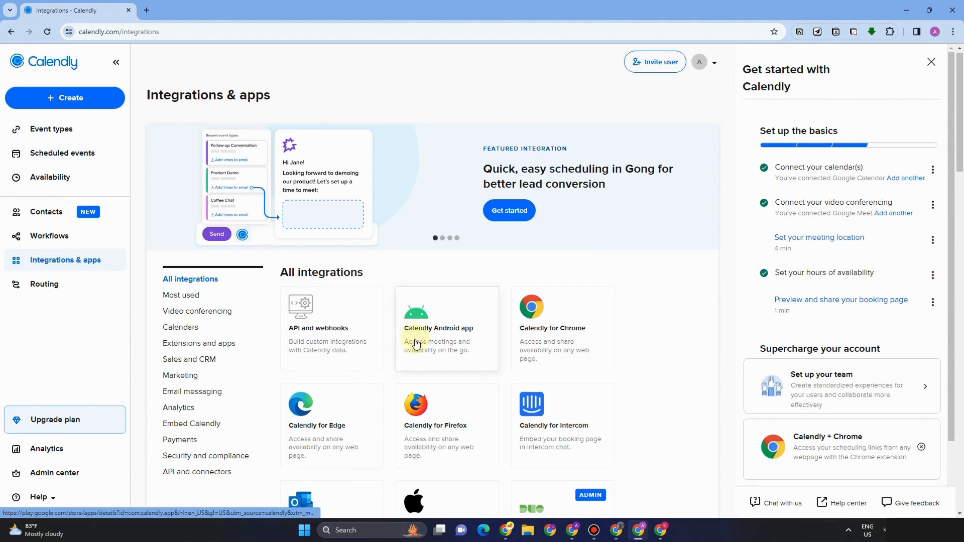
scroll(416, 343, "down", 1)
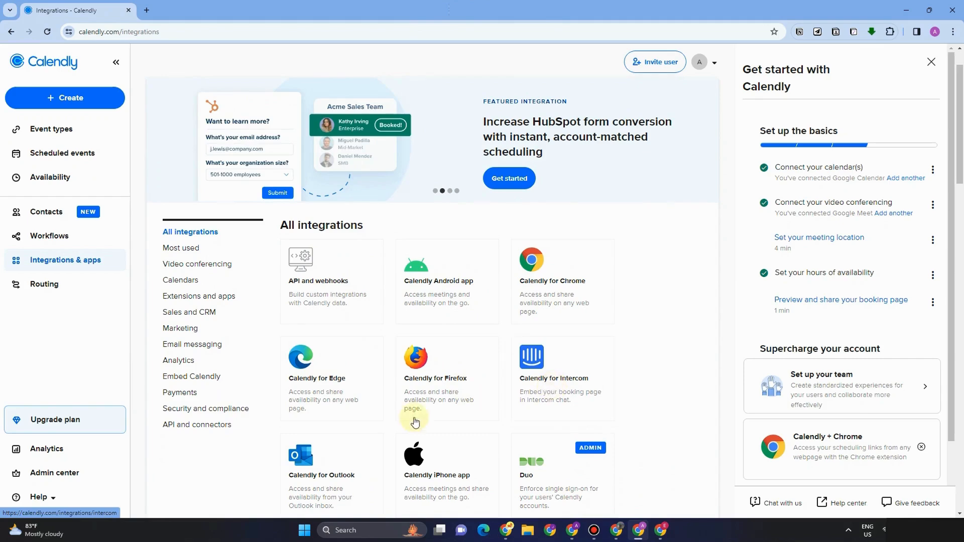
scroll(318, 419, "down", 1)
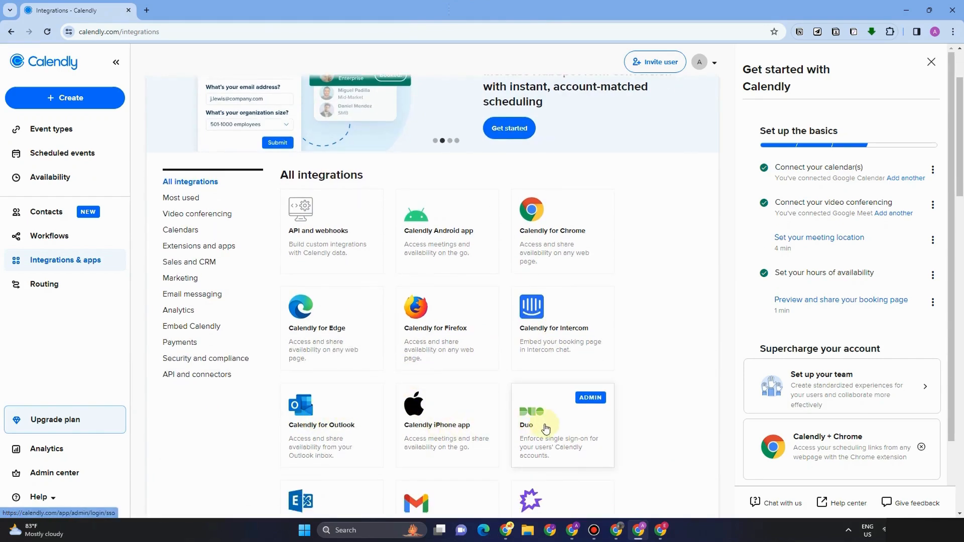
scroll(357, 450, "down", 3)
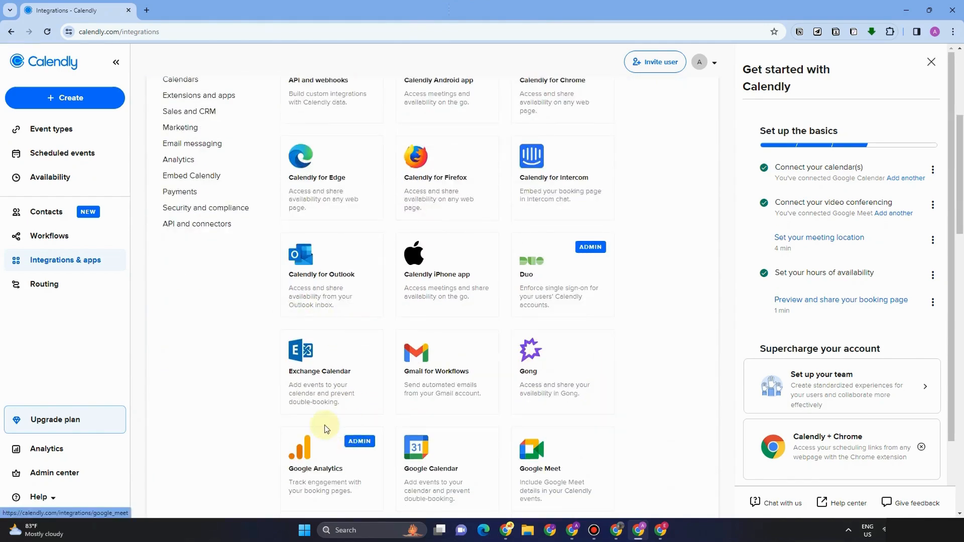
scroll(342, 447, "down", 1)
scroll(352, 465, "down", 3)
scroll(577, 442, "down", 3)
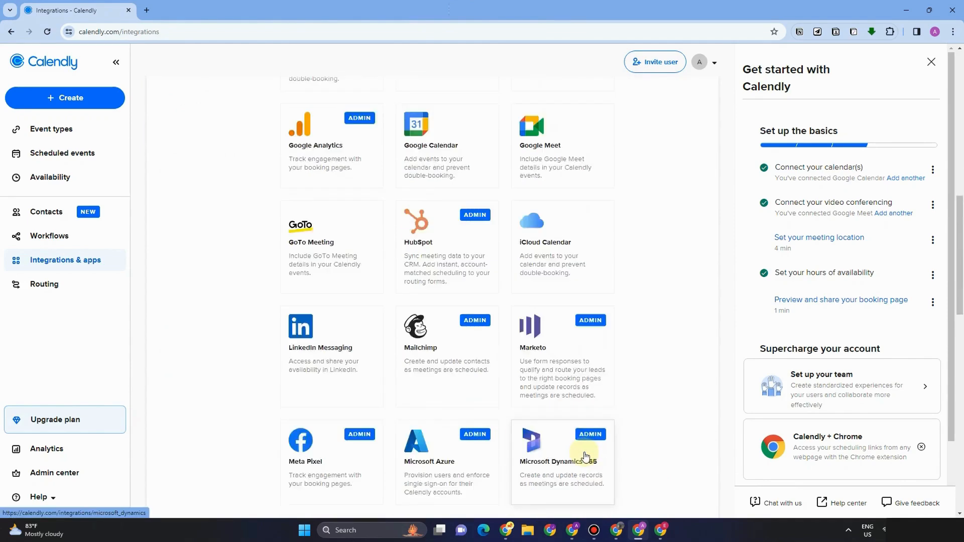
scroll(463, 405, "down", 4)
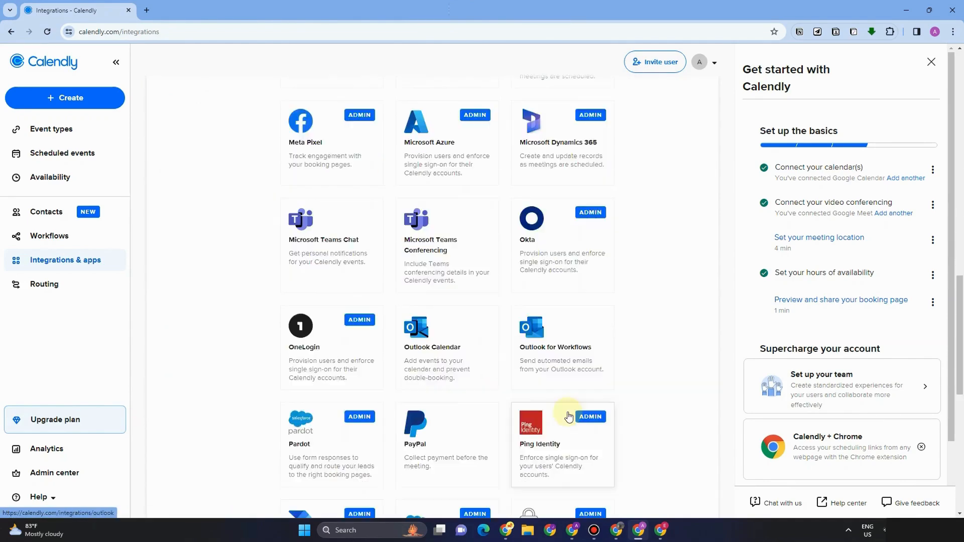
scroll(567, 409, "down", 2)
scroll(331, 442, "down", 3)
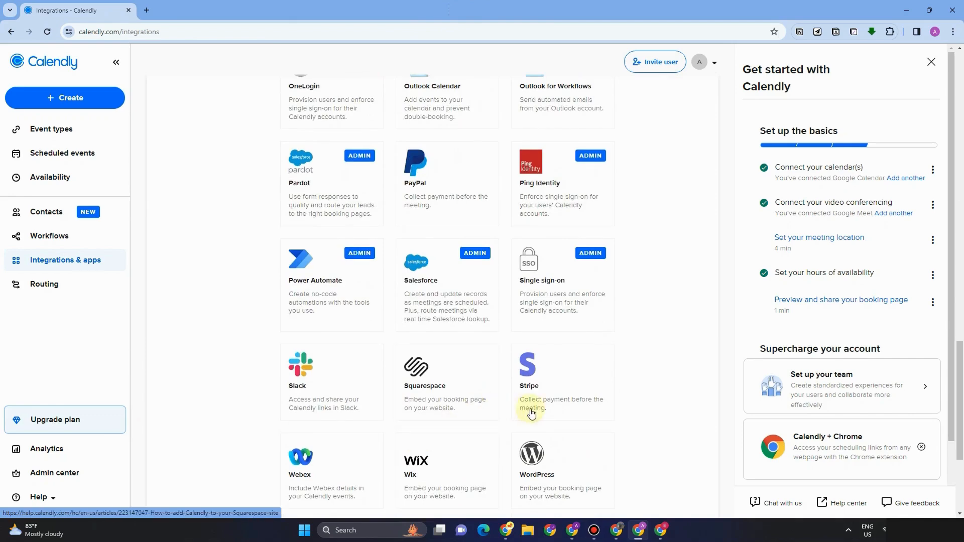
scroll(571, 443, "down", 3)
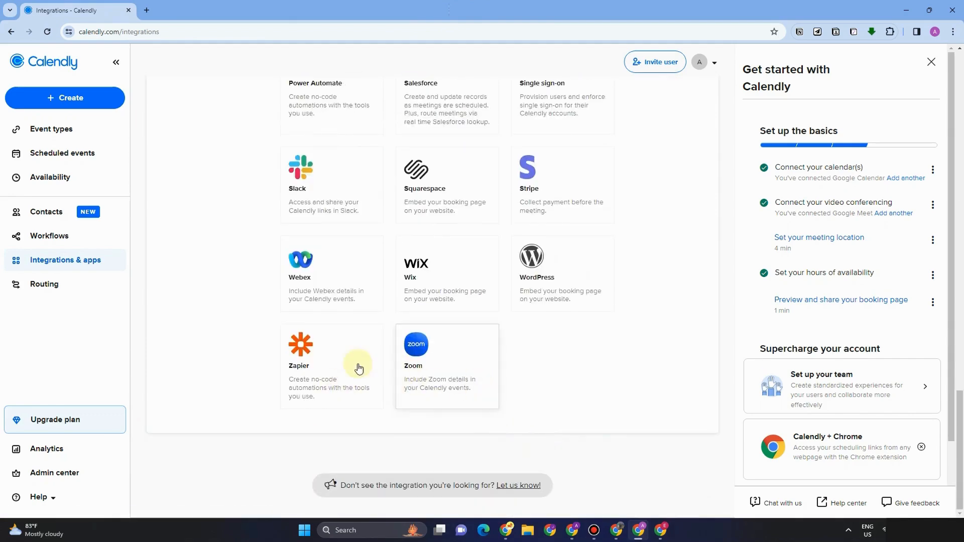
left_click(75, 292)
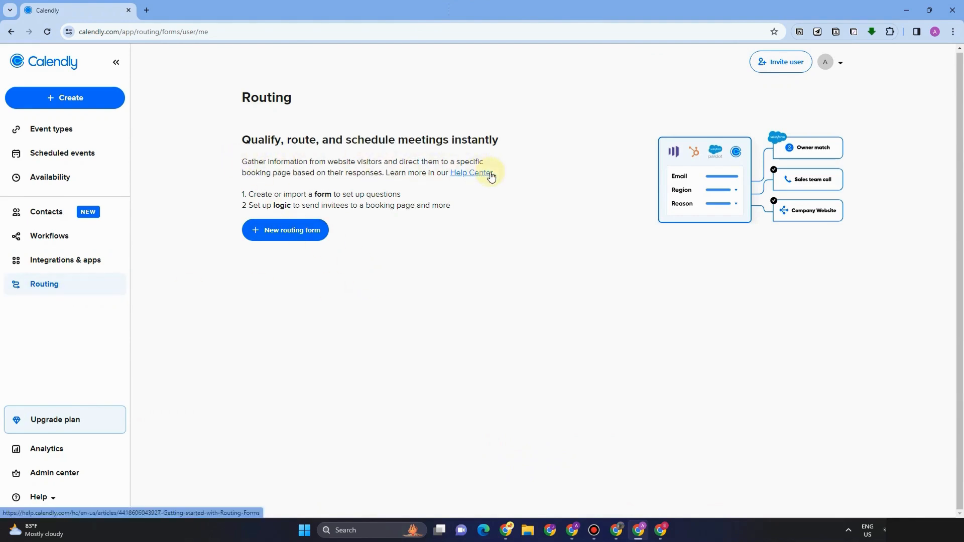
left_click_drag(217, 94, 344, 99)
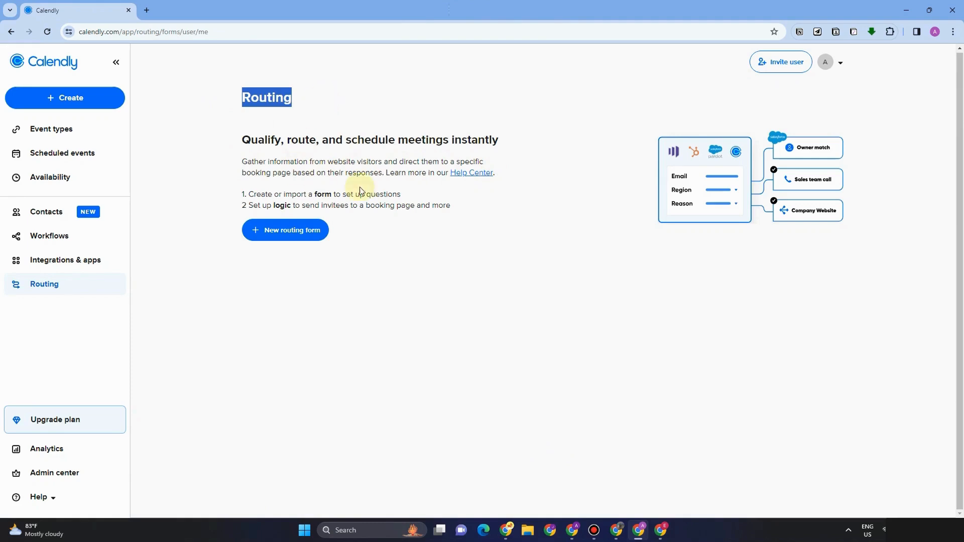
key("alt")
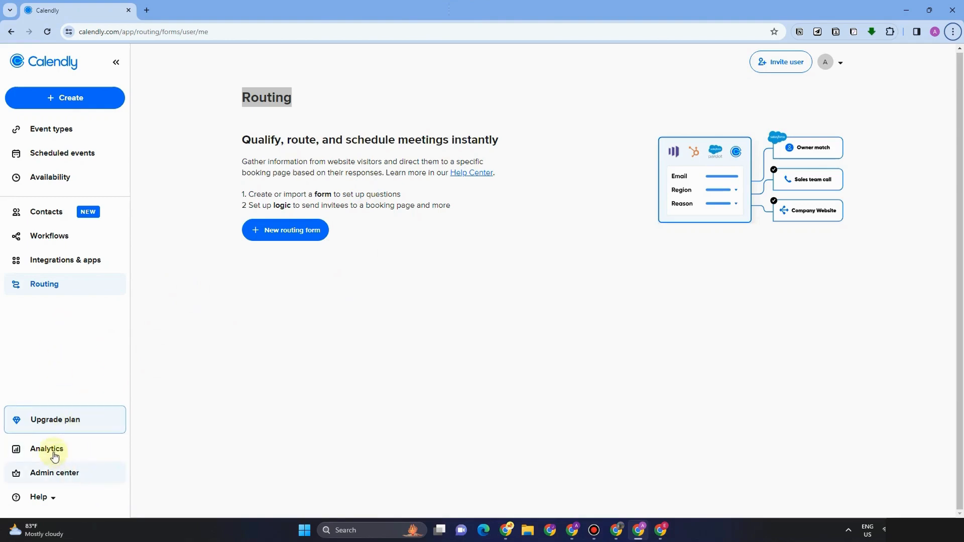
Step: Create a new One-on-One event type from Create > Event type, keeping yourself as host
left_click(228, 381)
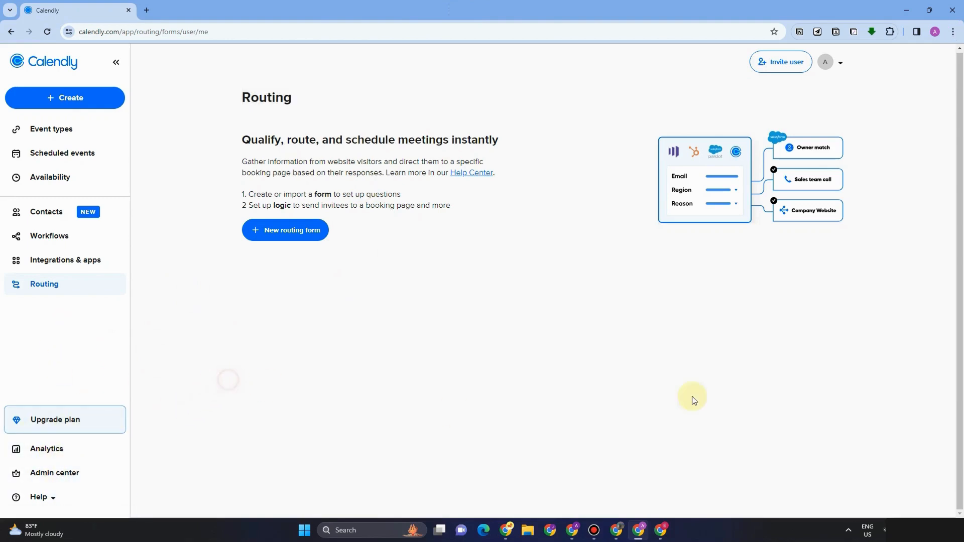
left_click(59, 100)
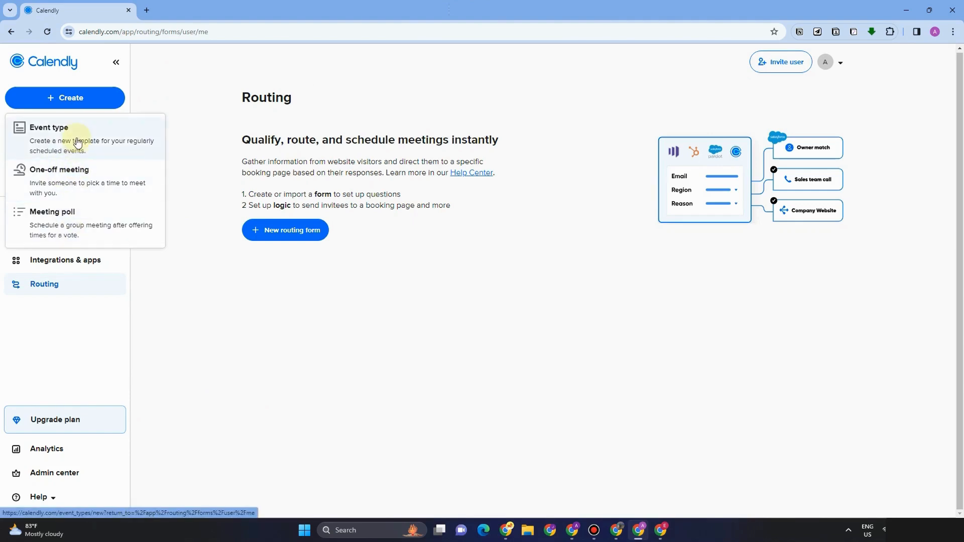
left_click(77, 141)
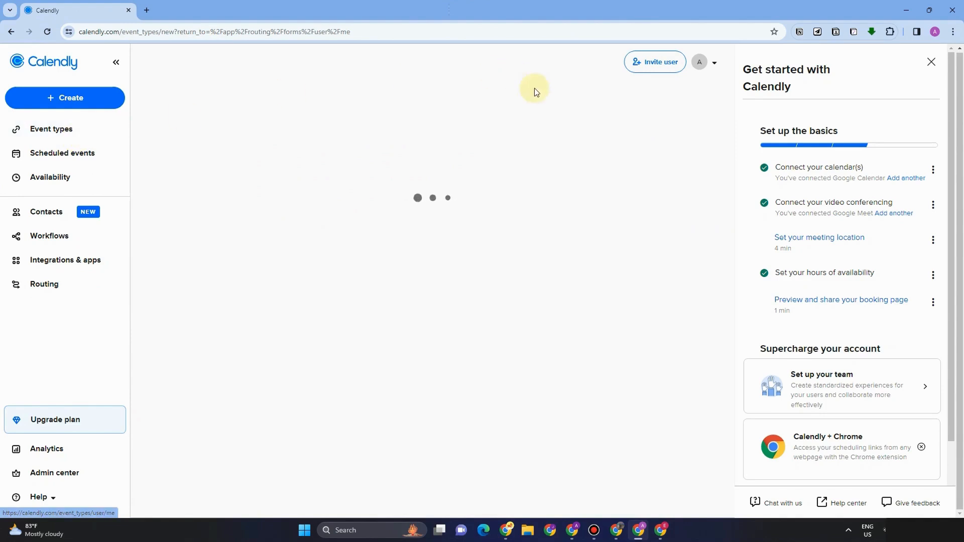
left_click(930, 62)
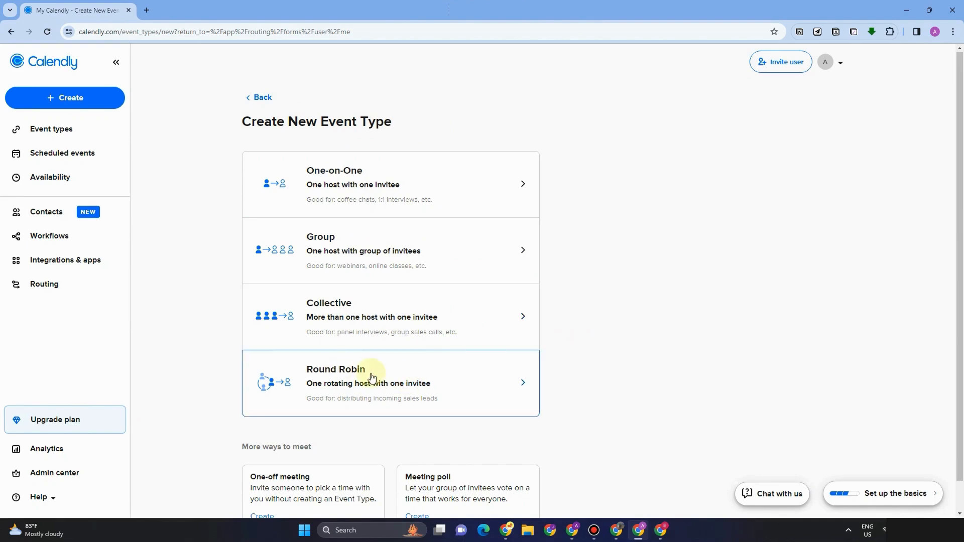
right_click(373, 180)
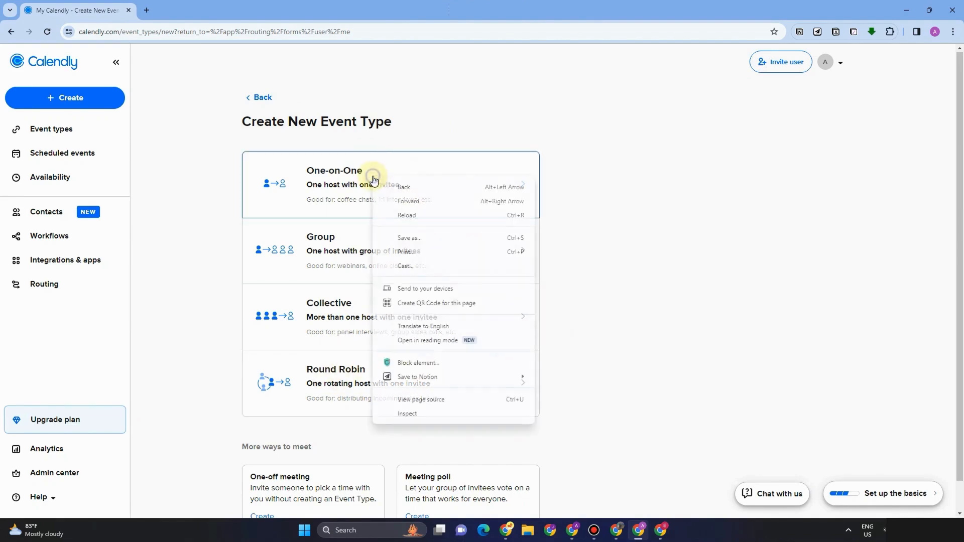
left_click(352, 176)
left_click(340, 173)
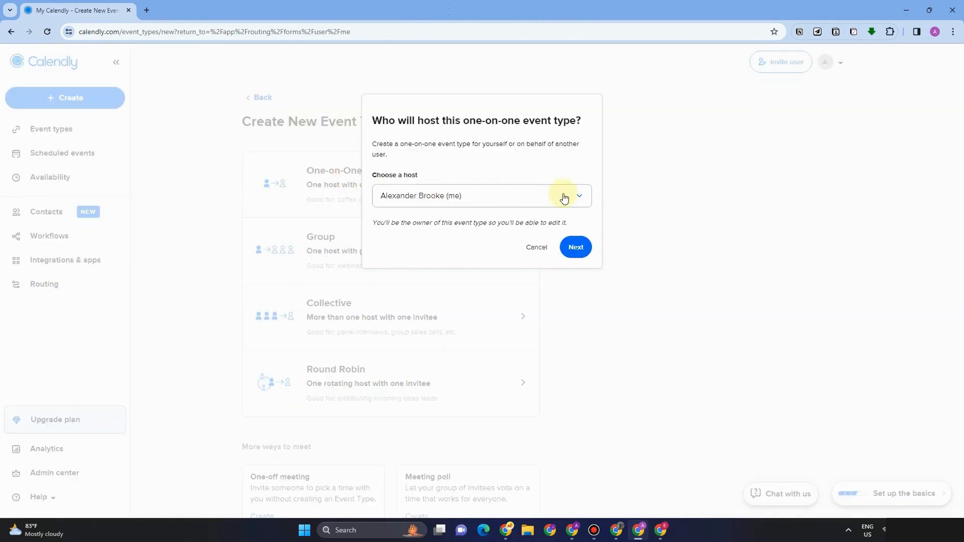
left_click(581, 251)
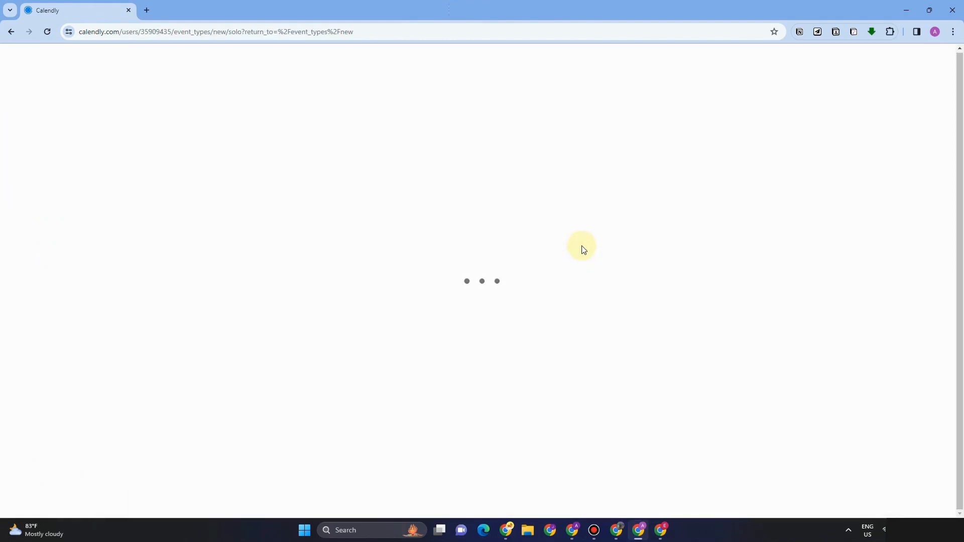
Step: Name the event 'Academic Tutoring', set its duration to 45 min, and choose In-person meeting as location
left_click(157, 148)
type("cademic Tutoring")
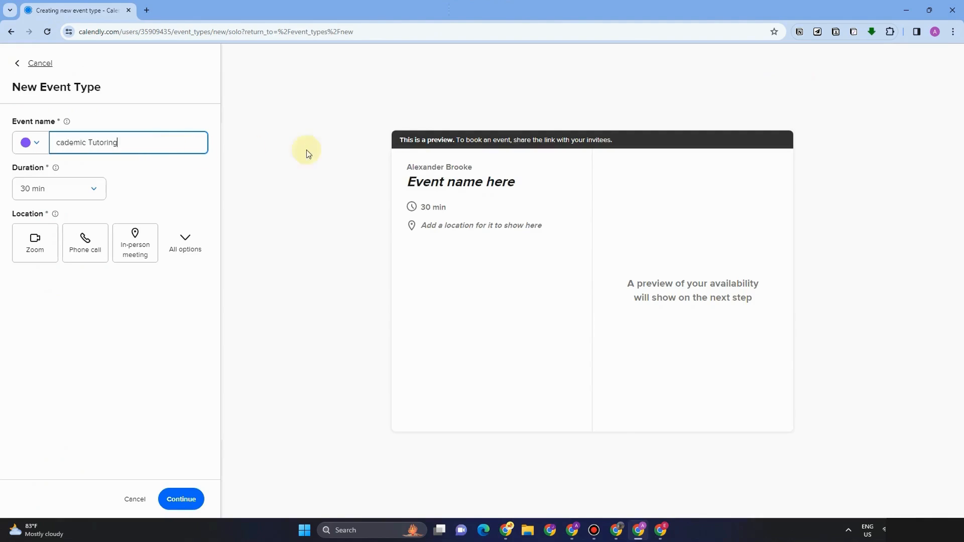
left_click(53, 142)
type("A")
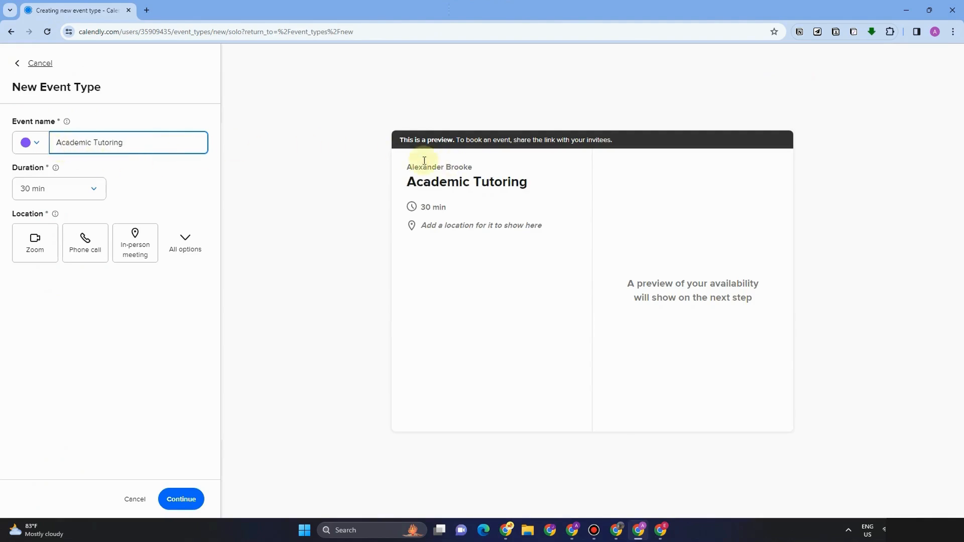
left_click(91, 189)
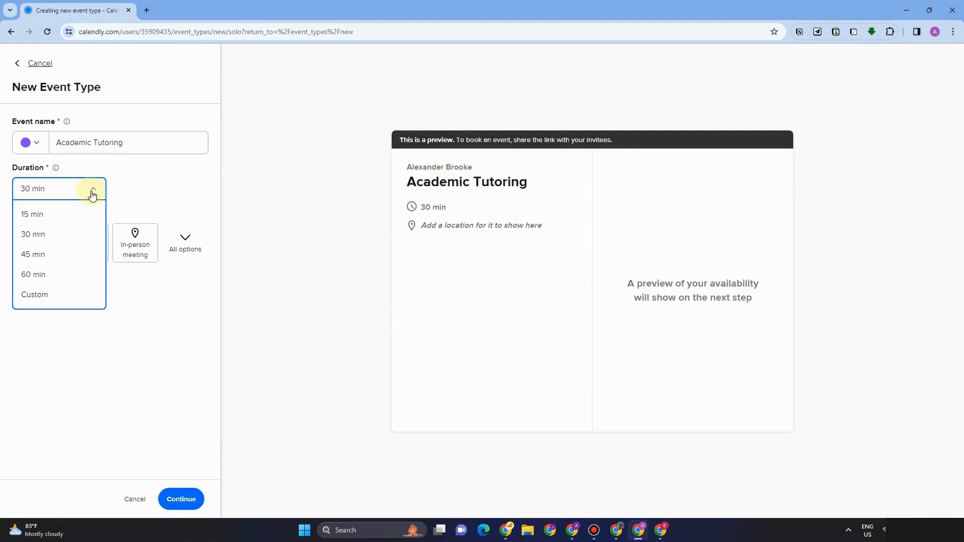
left_click(40, 255)
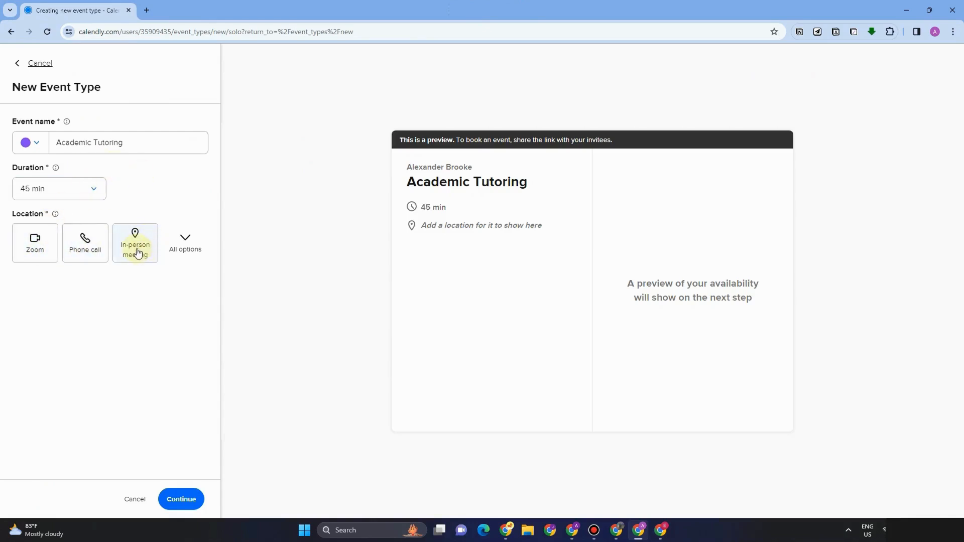
left_click(186, 243)
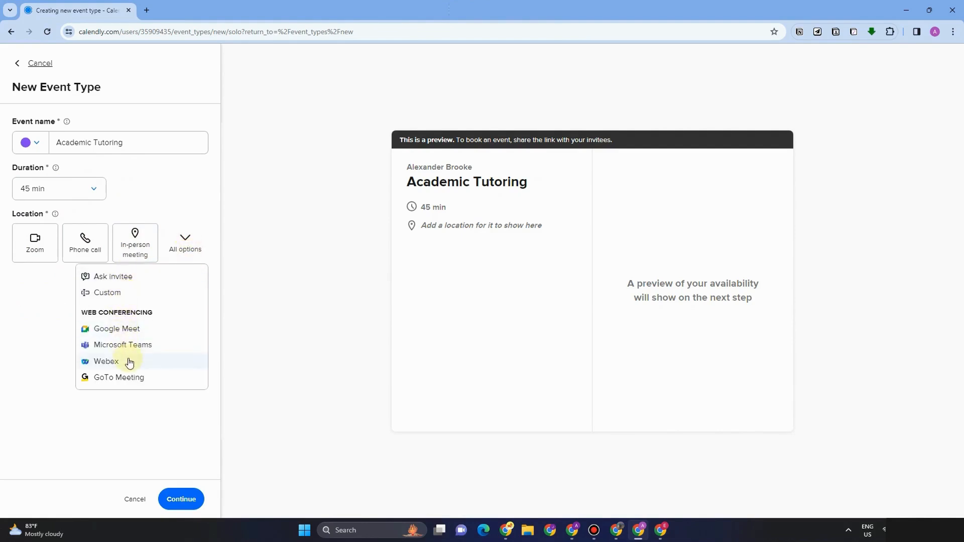
left_click(134, 256)
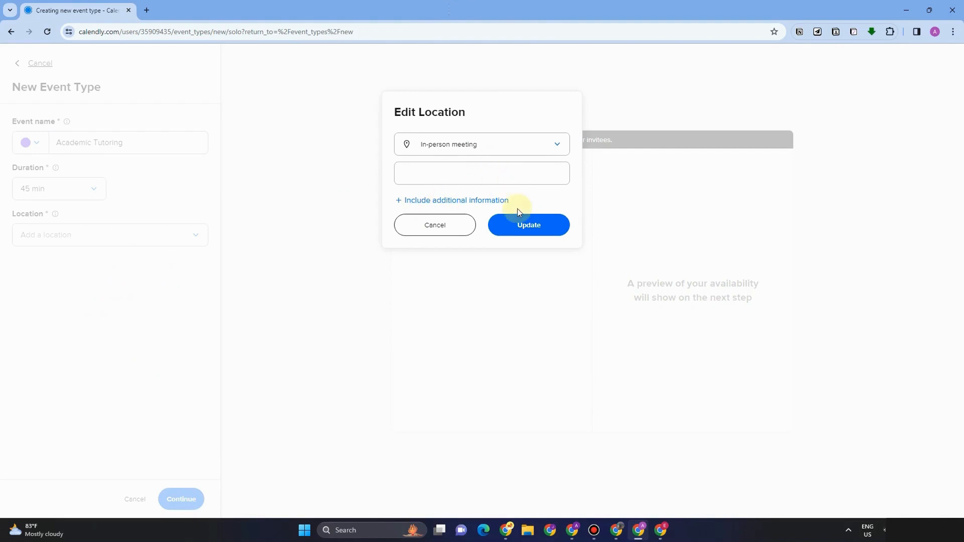
Step: Enter the street address as the in-person meeting location and save it
left_click(523, 224)
left_click(412, 172)
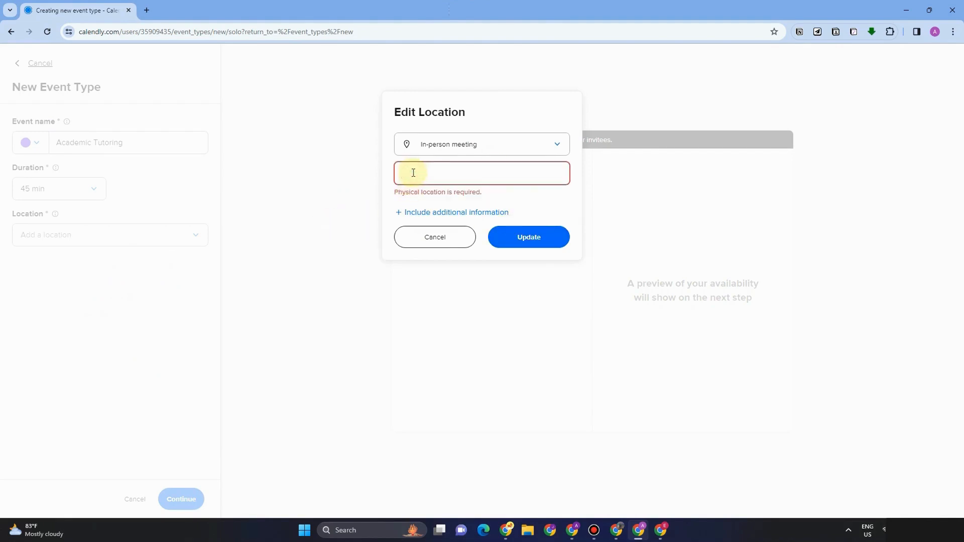
left_click(413, 173)
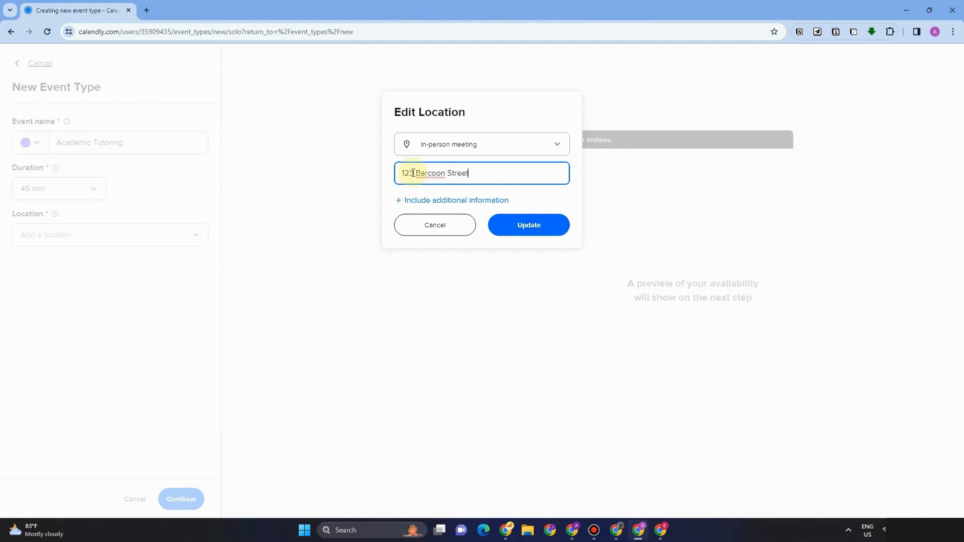
left_click(538, 232)
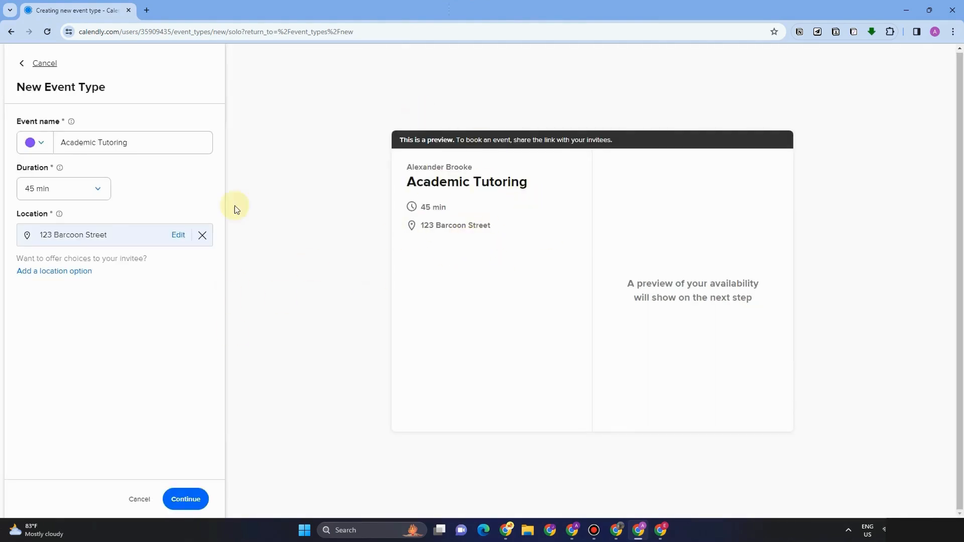
Step: Save the 45-minute Academic Tutoring event with its hosts and invitees settings, then return to Event types
left_click(185, 498)
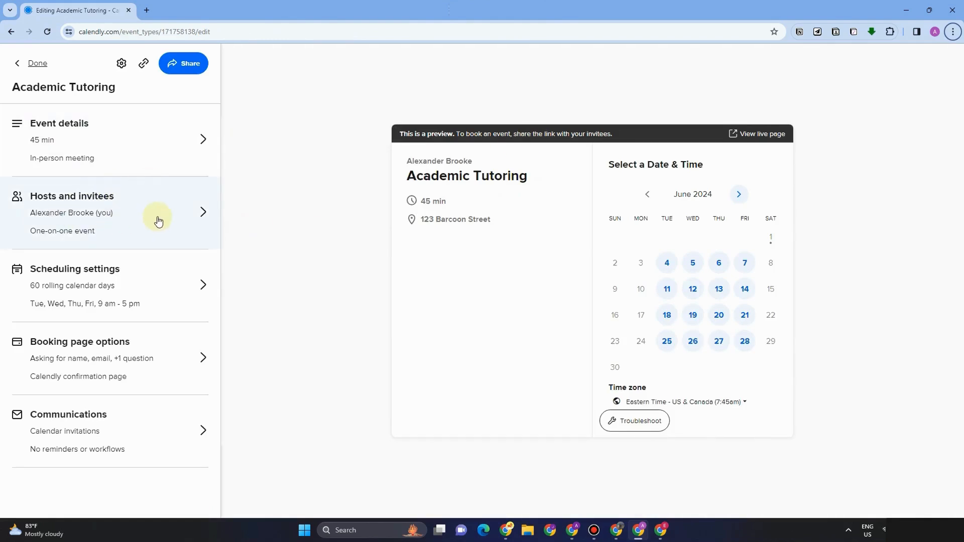
left_click(178, 217)
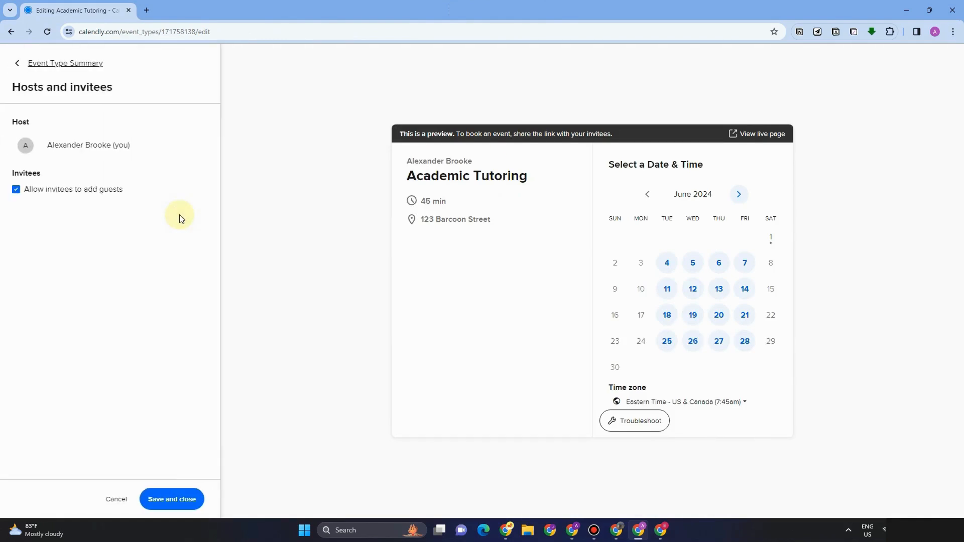
left_click(176, 499)
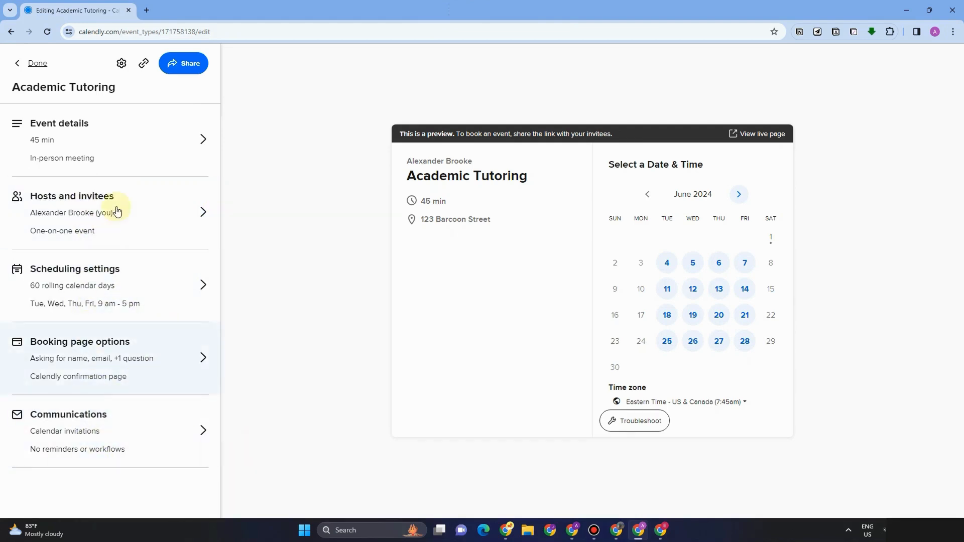
left_click(37, 64)
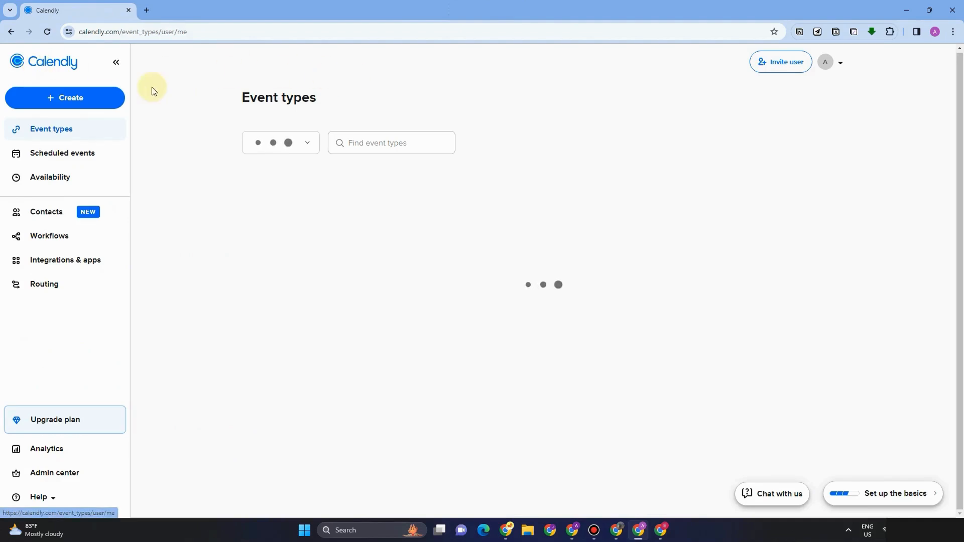
Step: Start a new Group event type named 'Group Tutoring' lasting 60 minutes
left_click(70, 97)
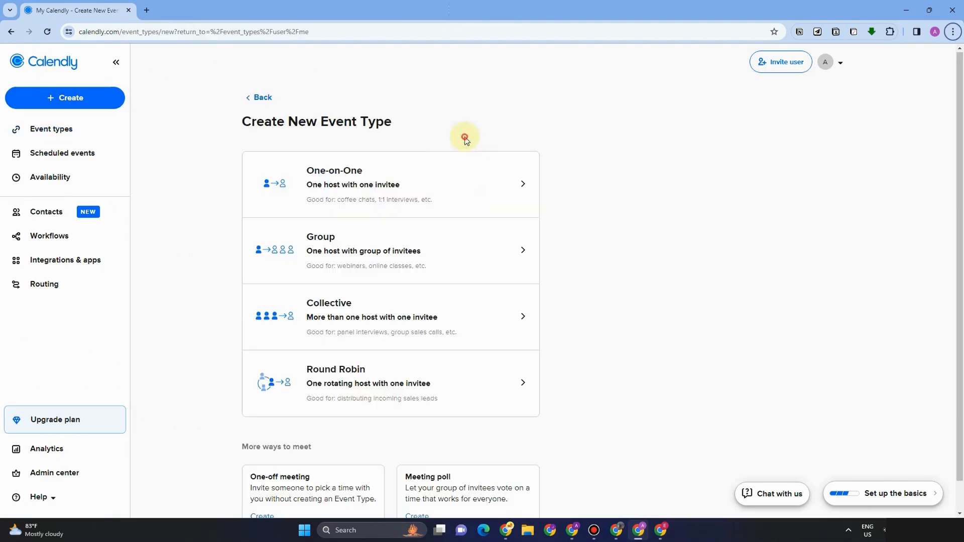
left_click(427, 259)
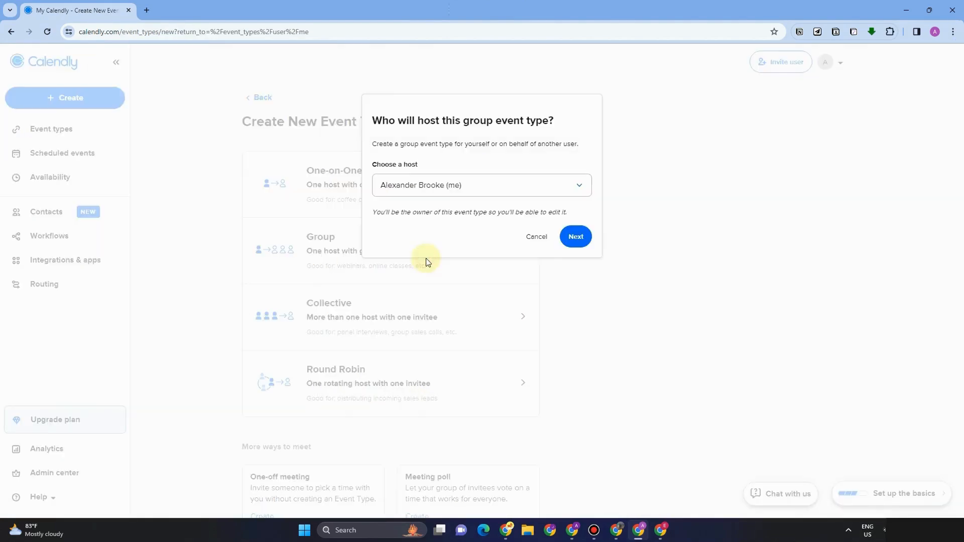
left_click(575, 236)
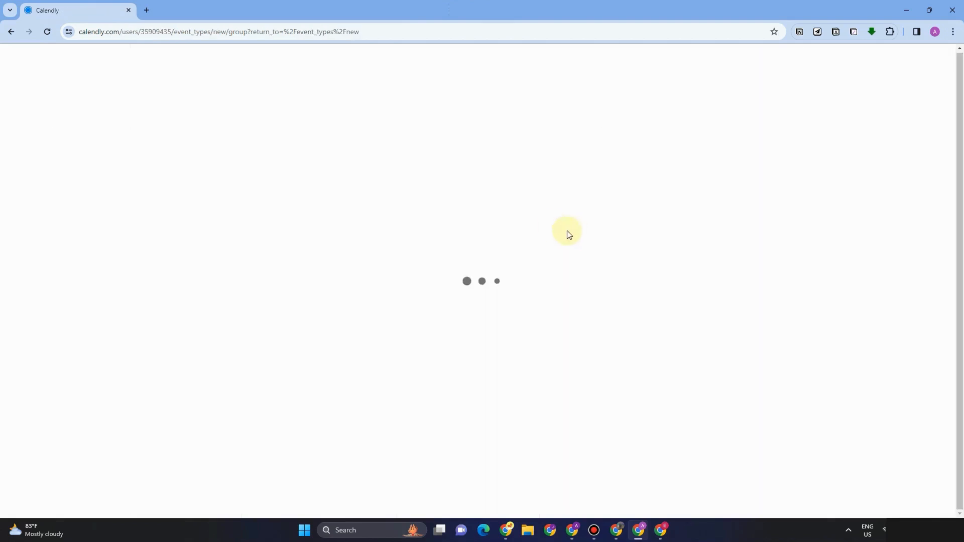
type("Group Tutoring")
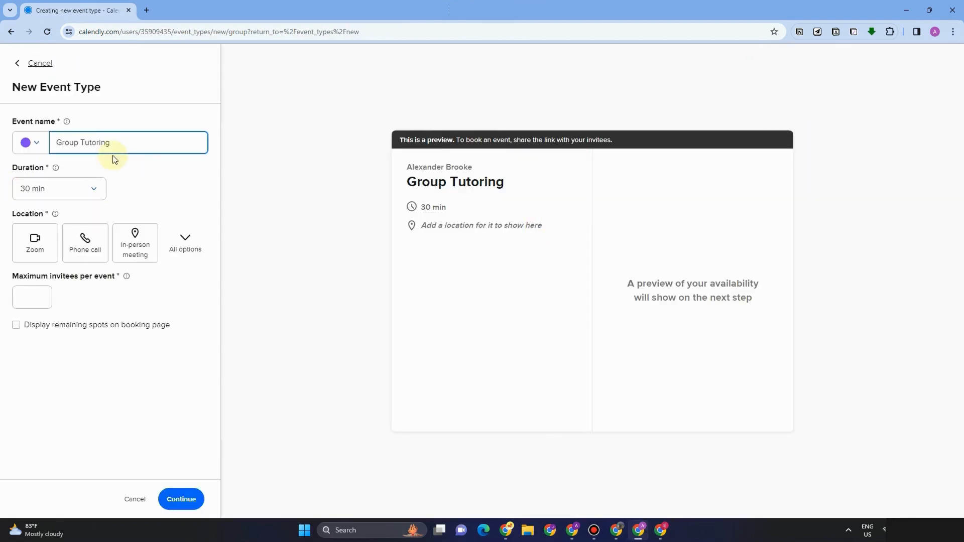
left_click(96, 191)
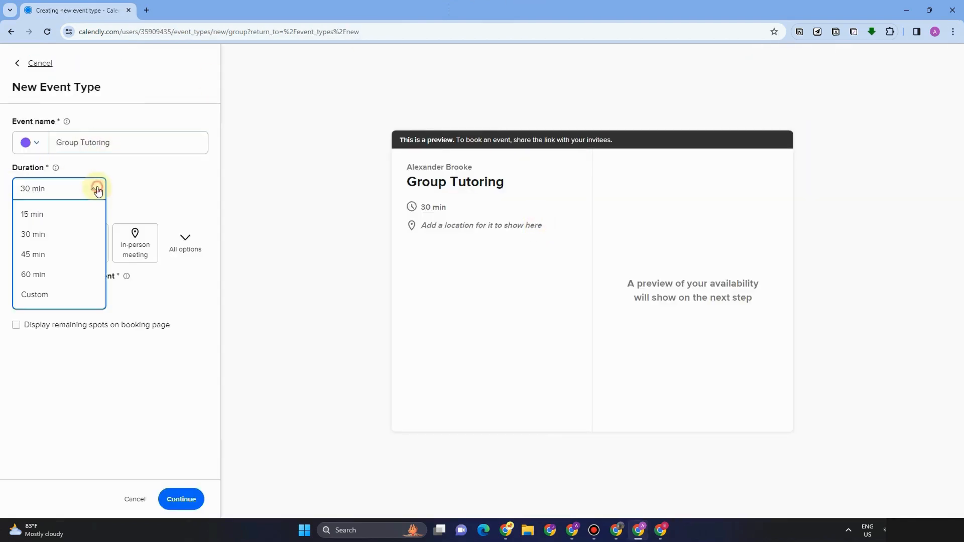
left_click(46, 275)
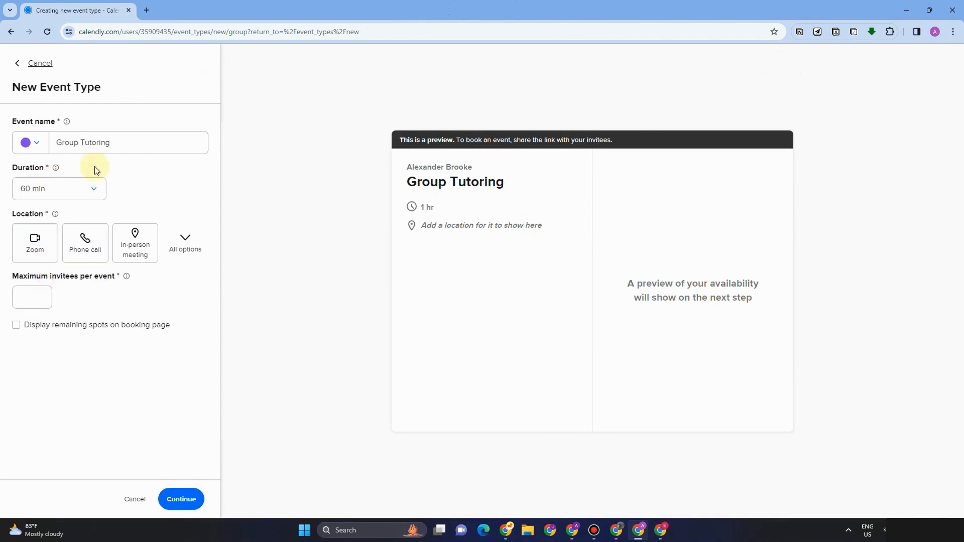
Step: Hold Group Tutoring on Google Meet with up to 10 invitees per event, and save it
left_click(45, 260)
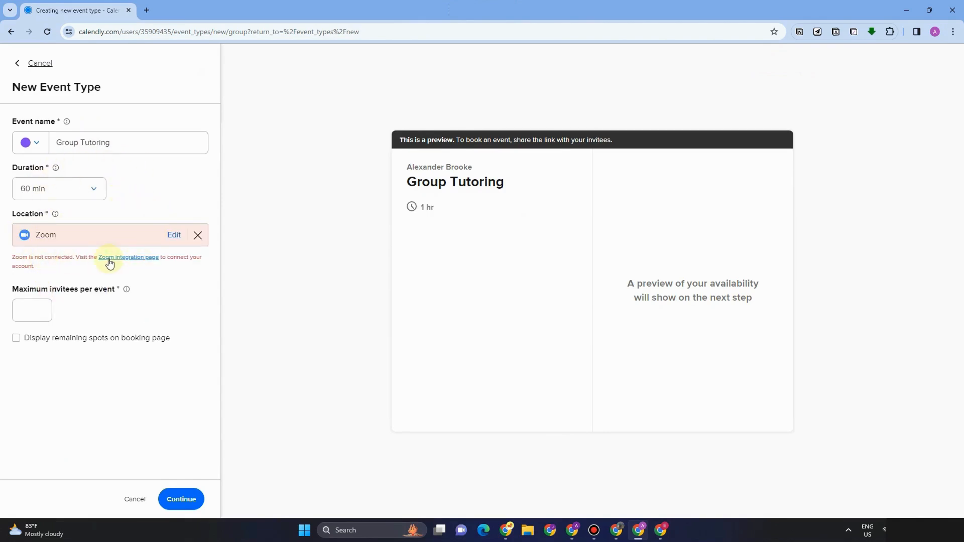
left_click(197, 235)
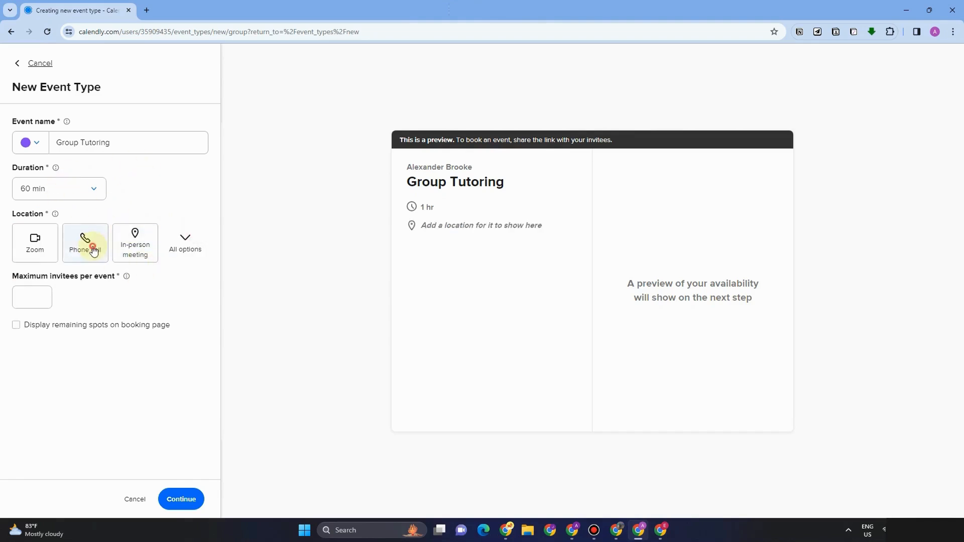
left_click(92, 250)
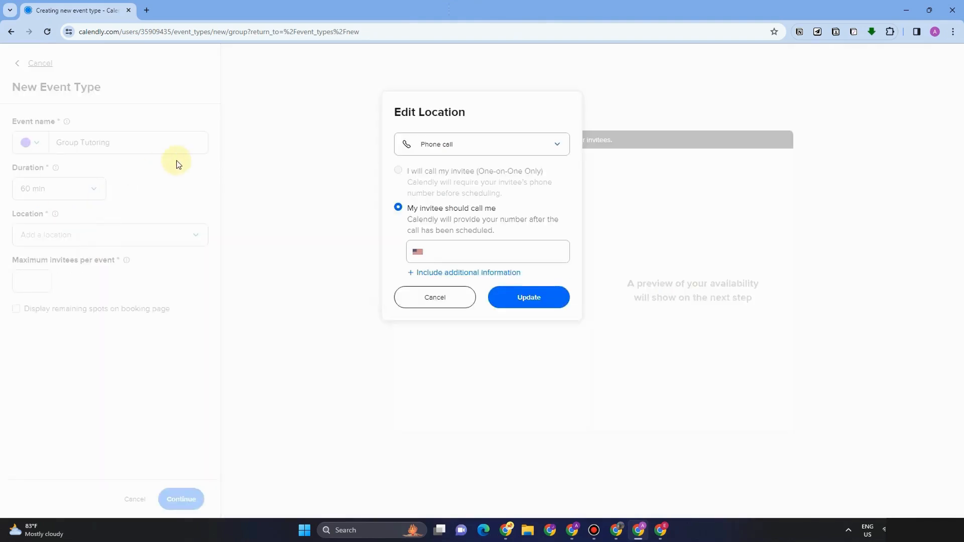
left_click(440, 304)
left_click(191, 247)
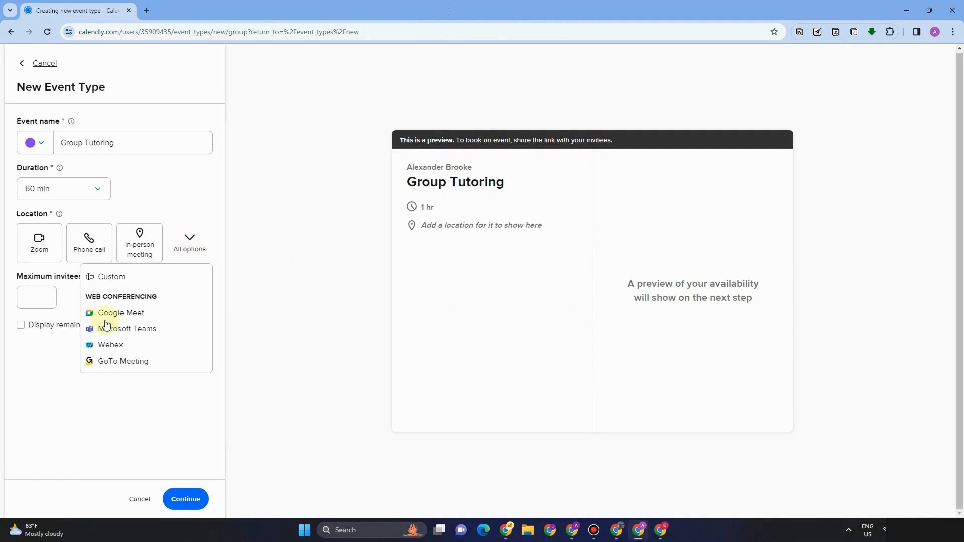
left_click(107, 313)
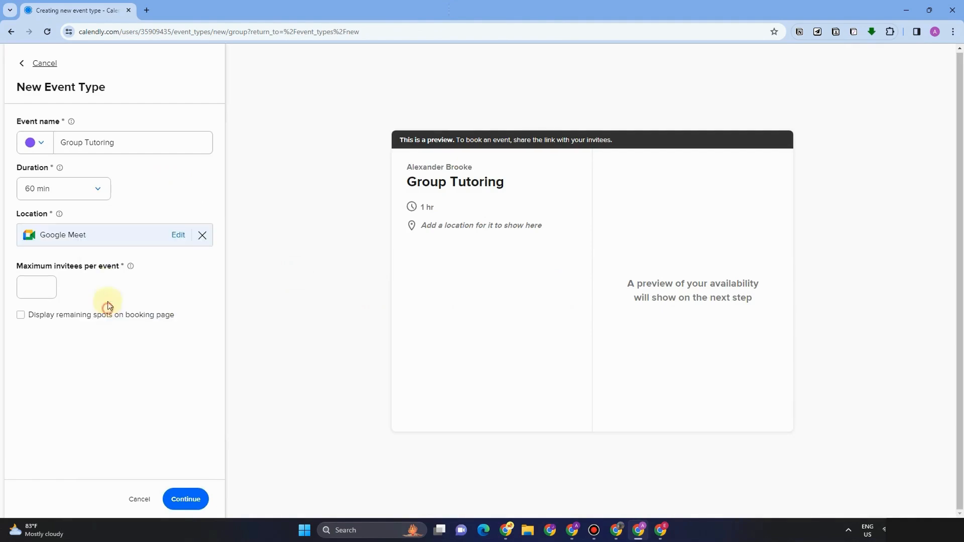
left_click(31, 284)
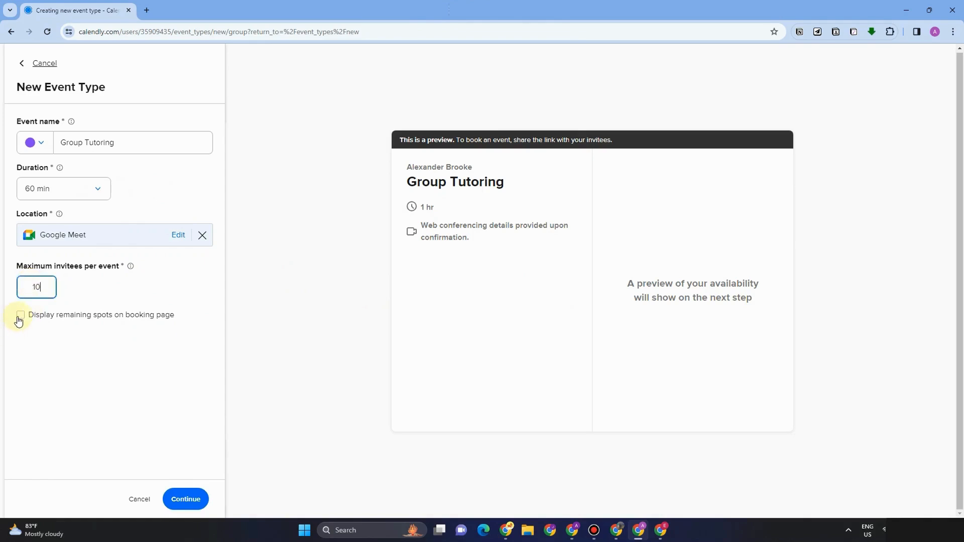
left_click(187, 499)
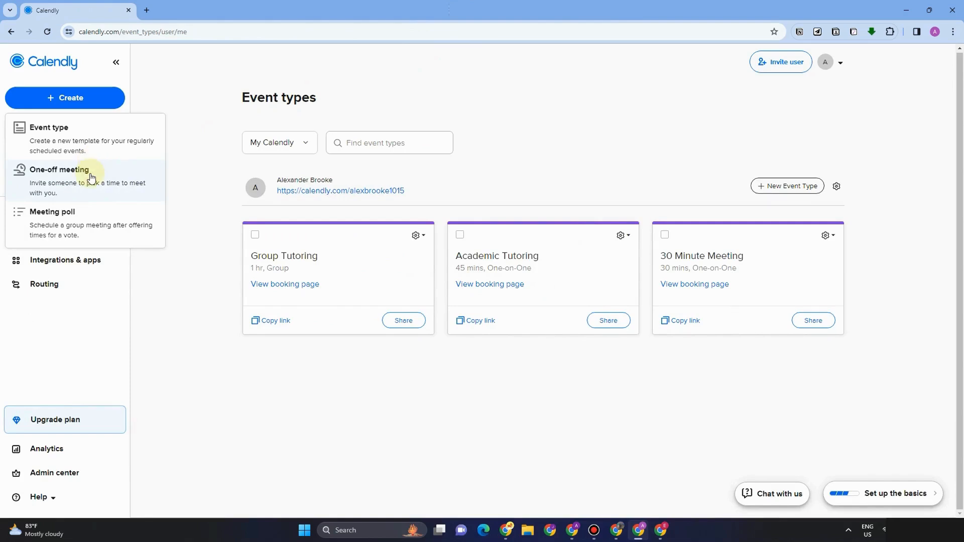
Step: Start a one-off meeting draft and try to advance past its first step
left_click(91, 176)
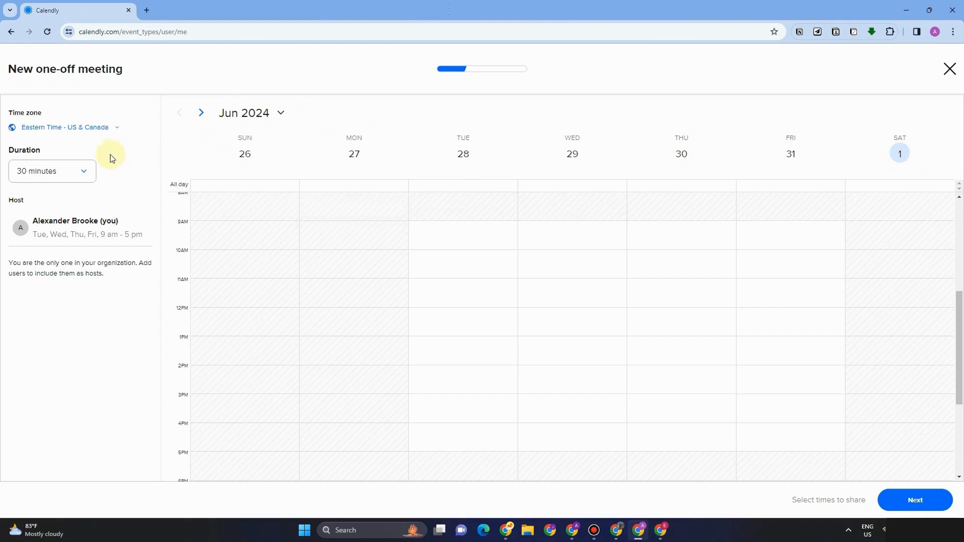
left_click(928, 501)
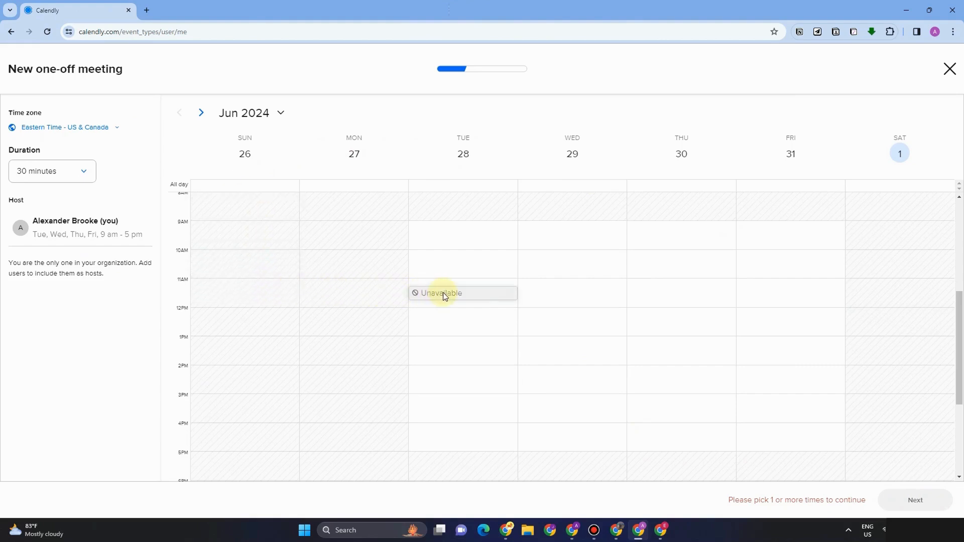
right_click(480, 243)
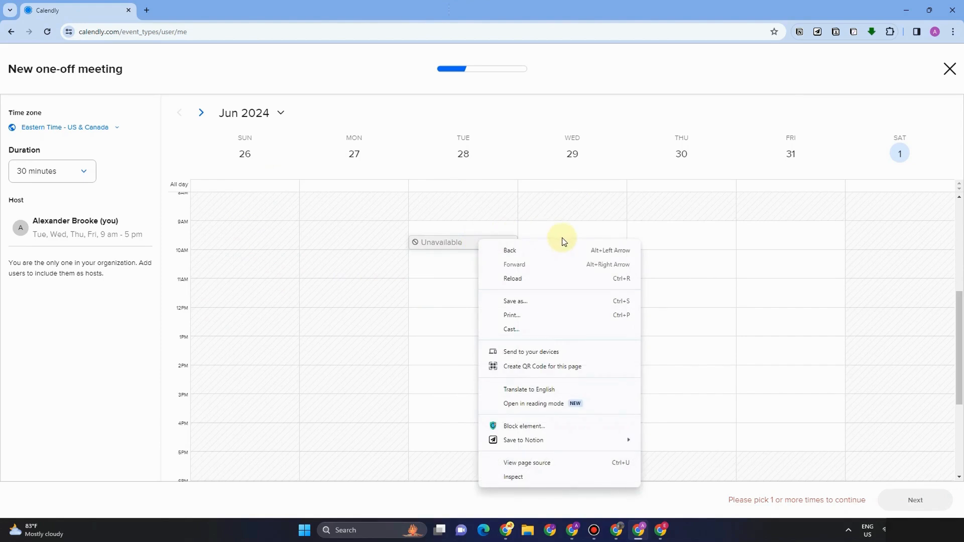
left_click(538, 221)
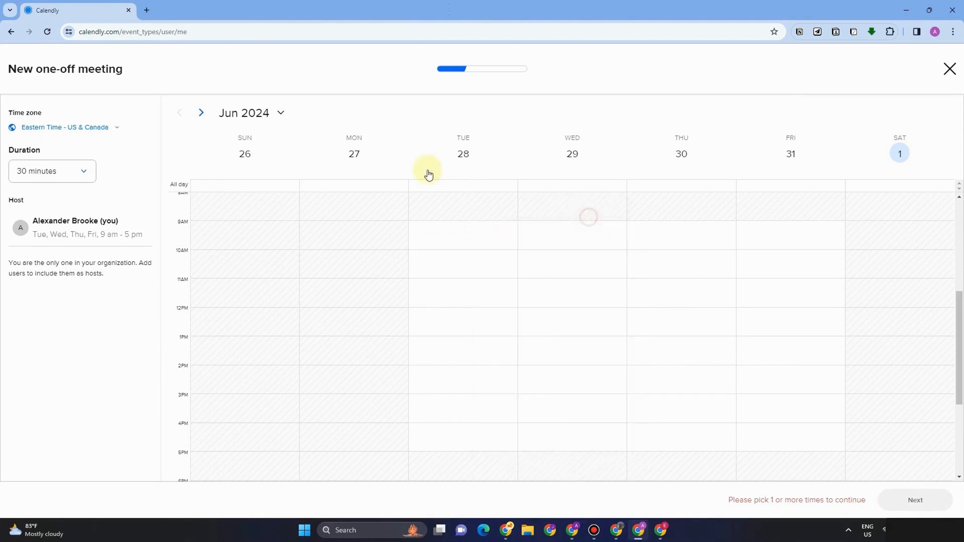
Step: Set the one-off meeting duration to 15 minutes and browse its calendar
left_click(76, 182)
left_click(38, 197)
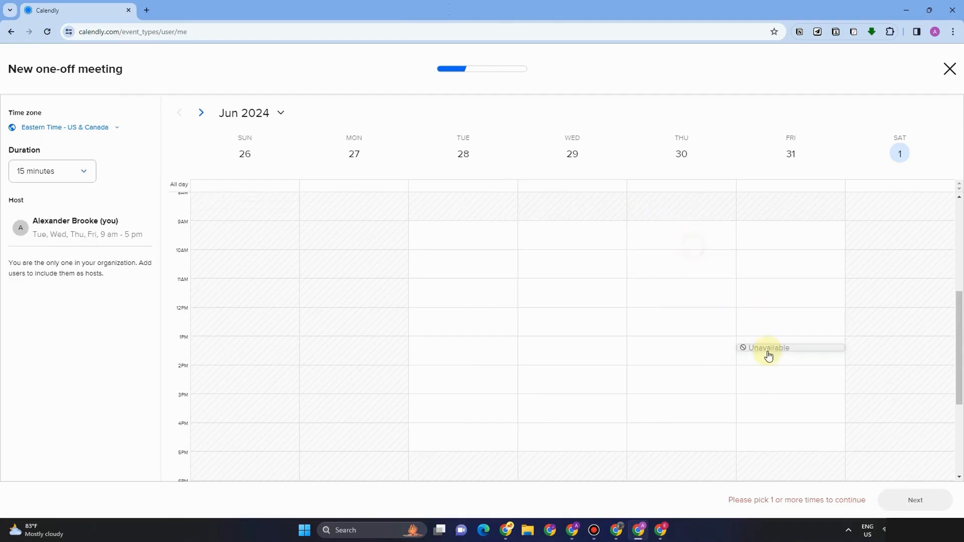
scroll(726, 349, "up", 2)
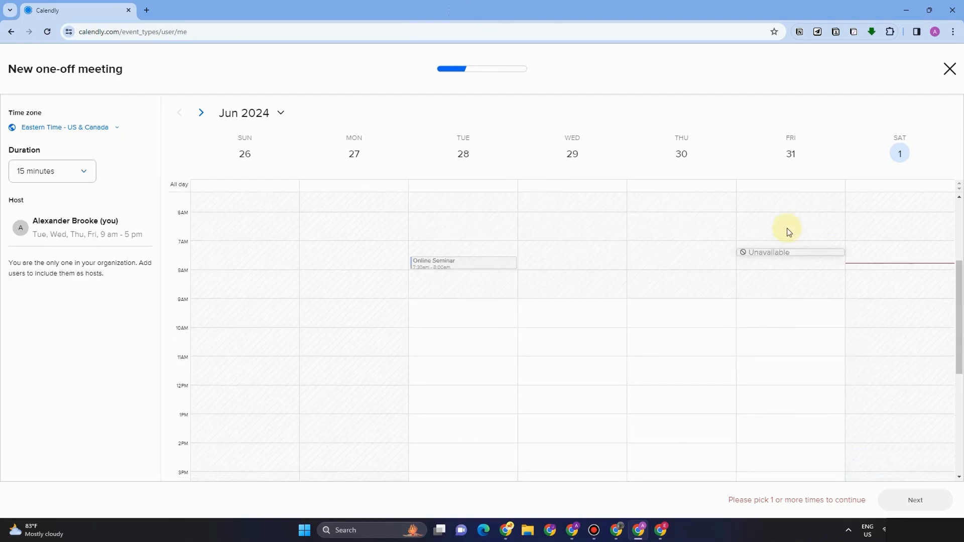
scroll(344, 278, "up", 4)
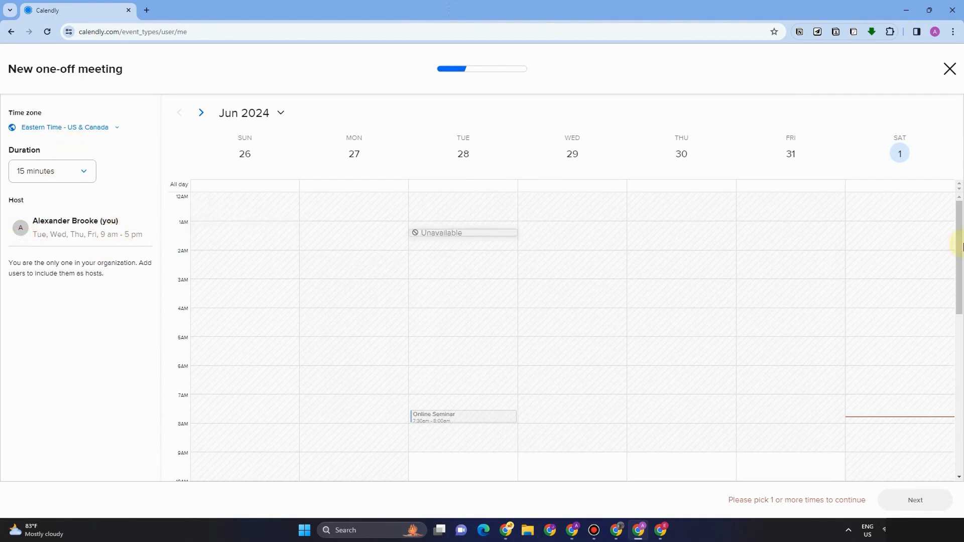
scroll(903, 404, "down", 5)
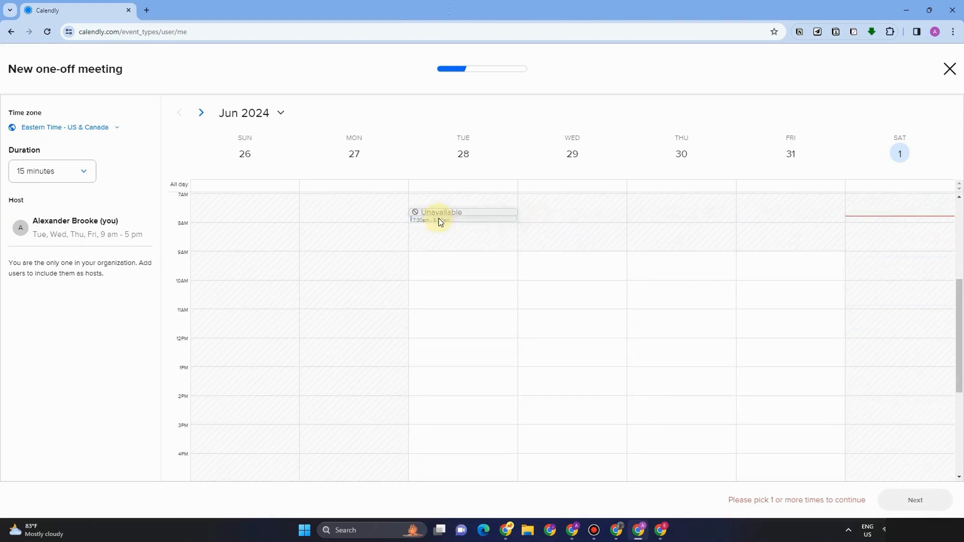
Step: Discard the one-off draft and send an organization invite to the teammate's e-mail address
key("Escape")
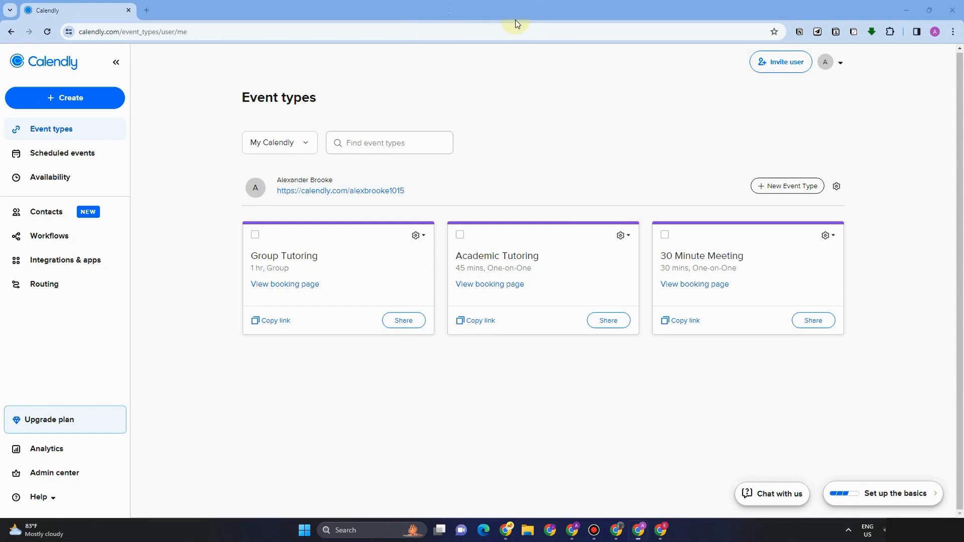
left_click(781, 62)
left_click(450, 196)
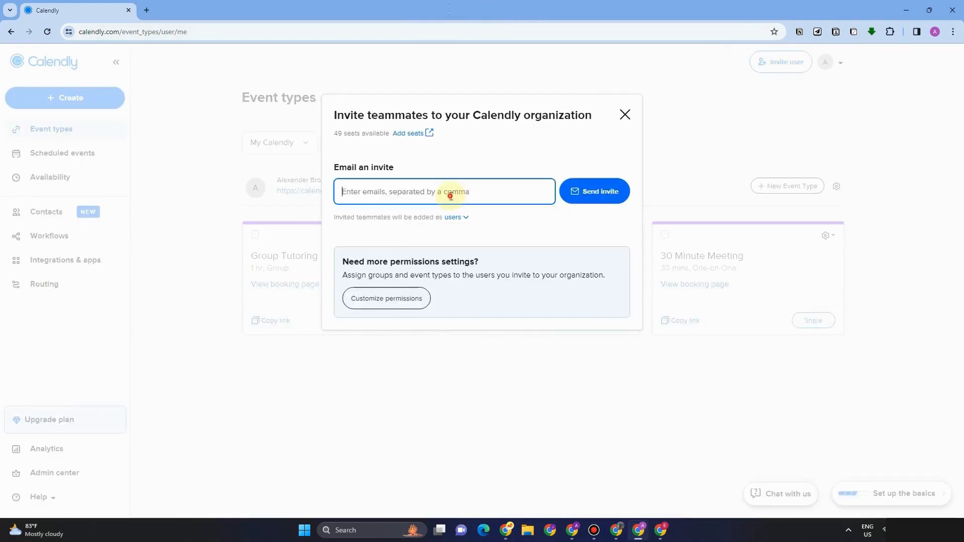
left_click(603, 192)
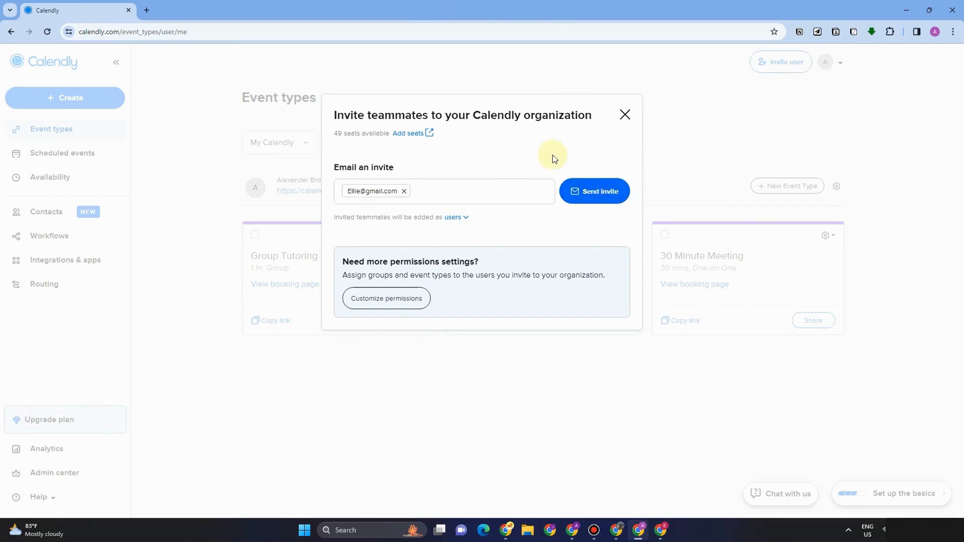
left_click(65, 97)
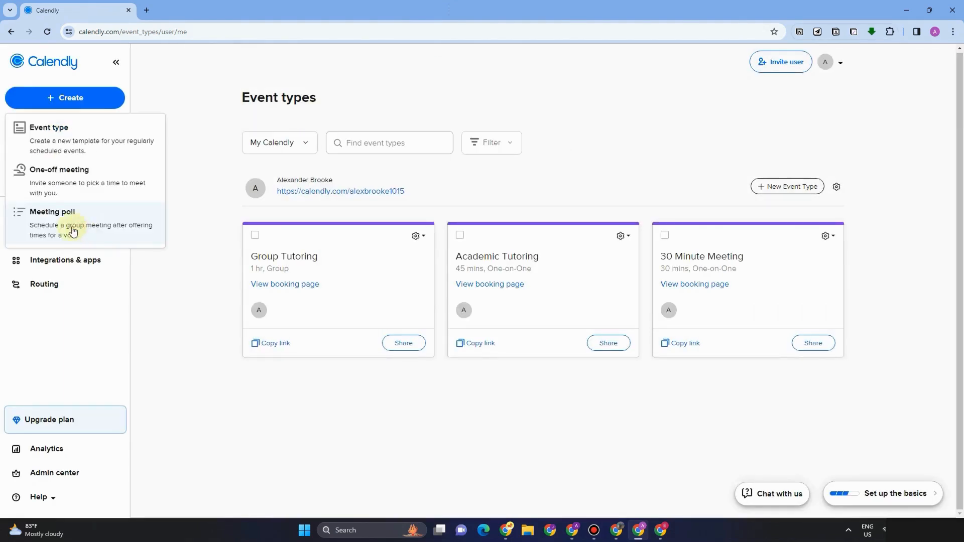
Step: Start a 45-minute meeting poll and jump to the week of June 2–8
left_click(73, 231)
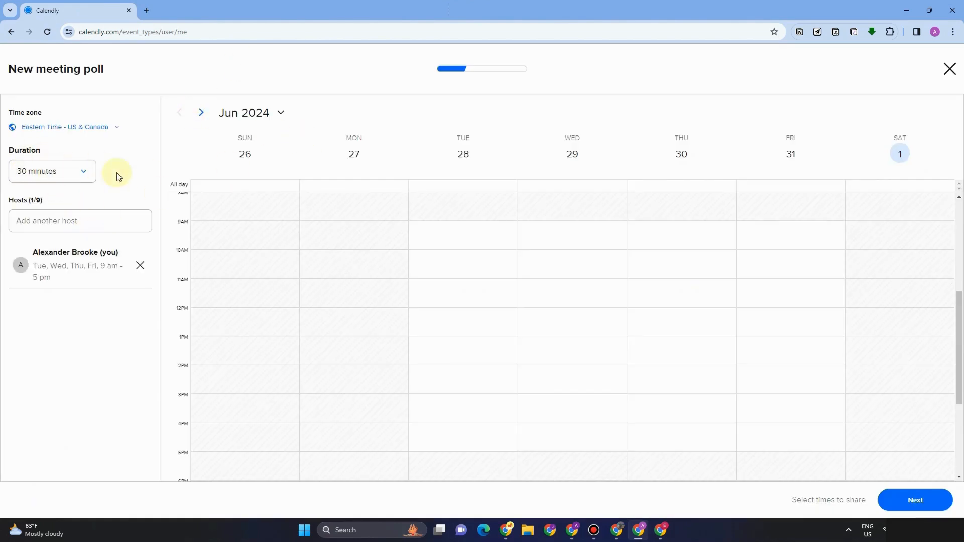
left_click(72, 177)
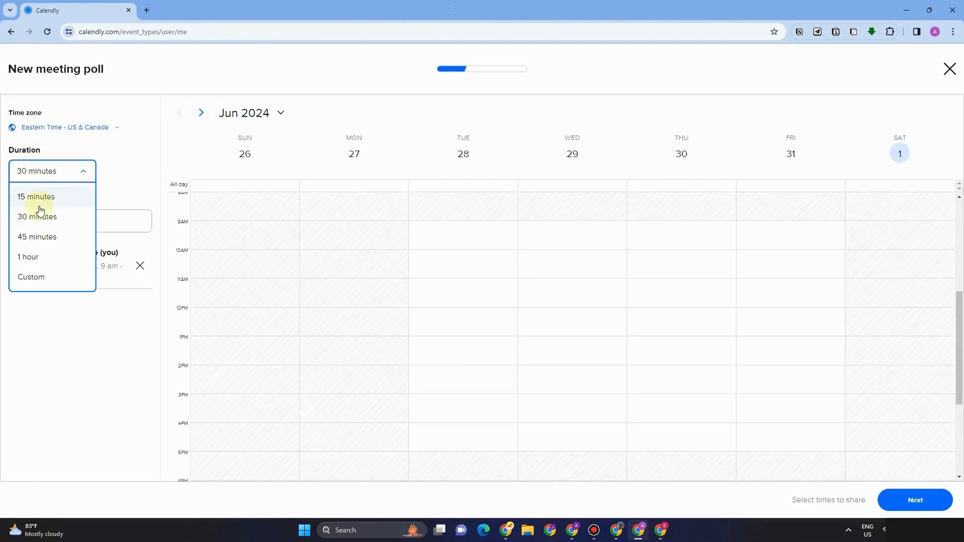
left_click(37, 236)
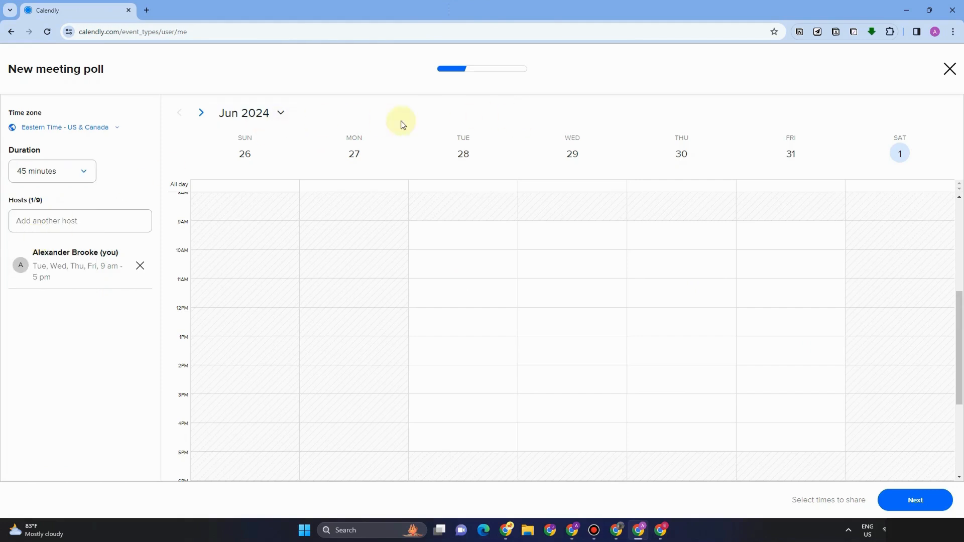
left_click(277, 114)
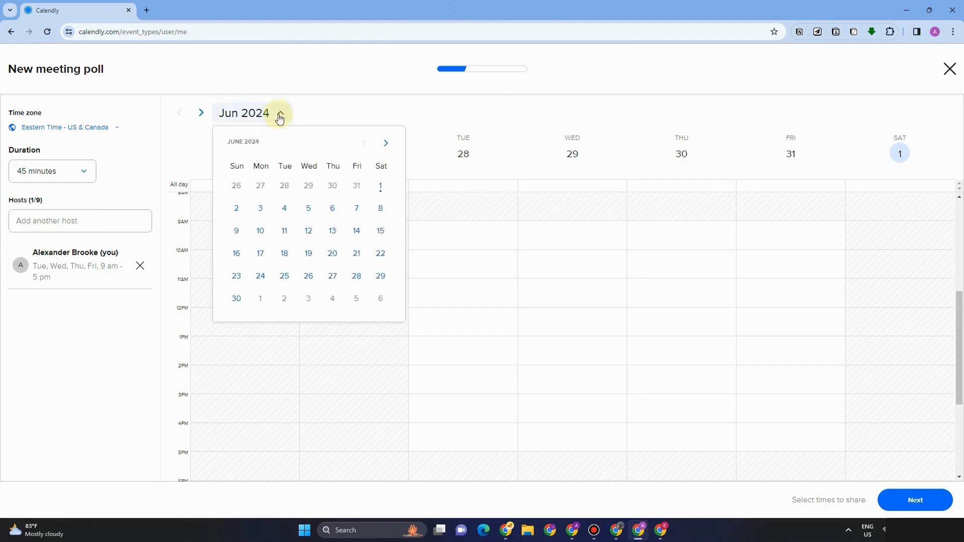
left_click(383, 208)
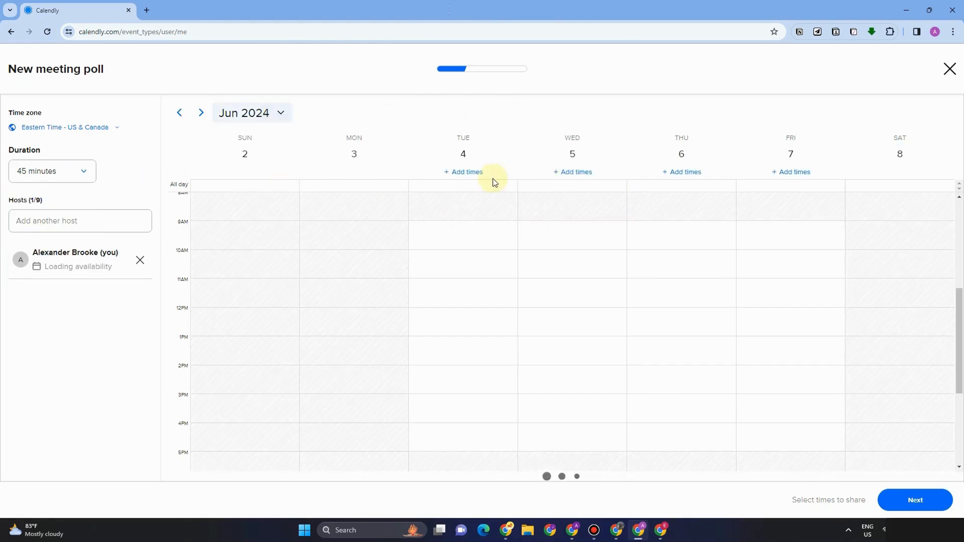
Step: Offer all Tuesday June 4 and Wednesday June 5 slots plus 2:30pm–3:15pm, 20 times total
left_click(917, 499)
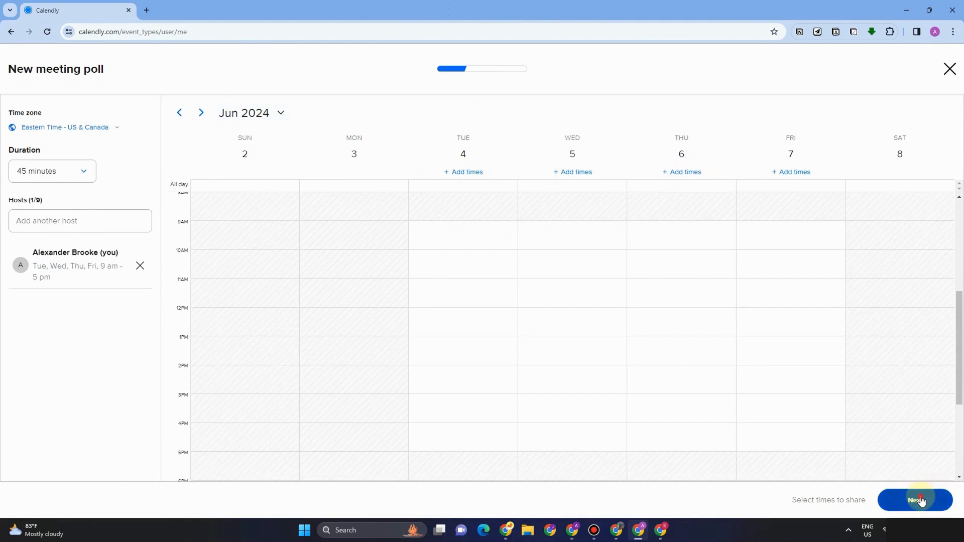
left_click(460, 173)
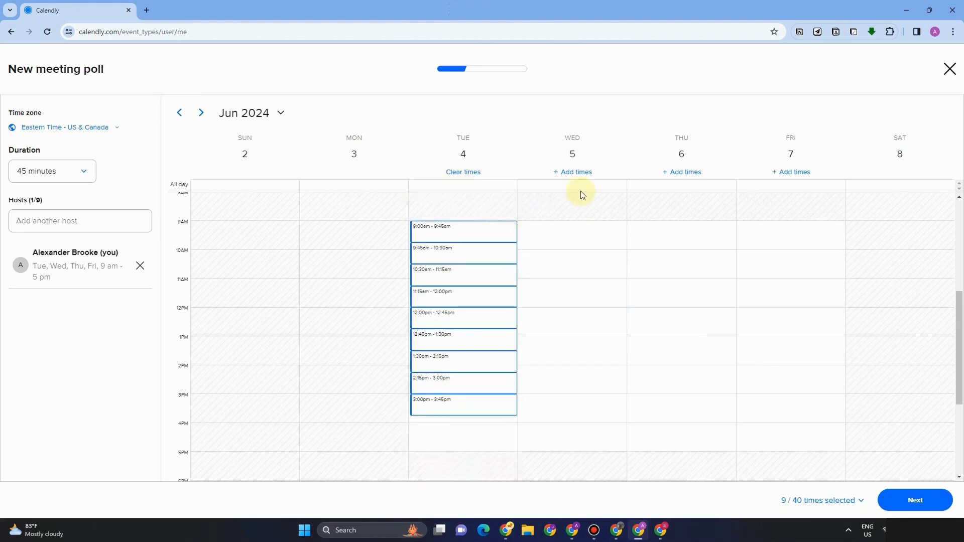
left_click(577, 172)
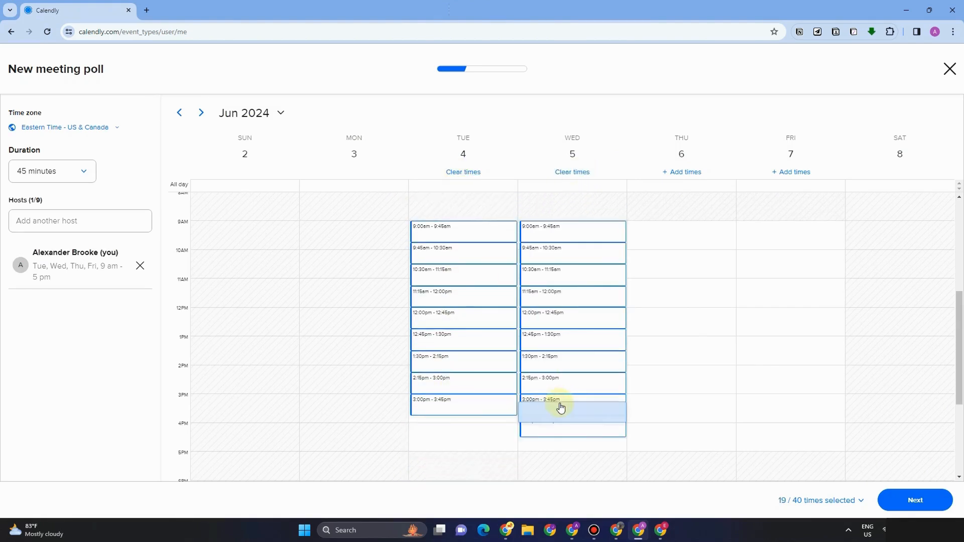
left_click(556, 390)
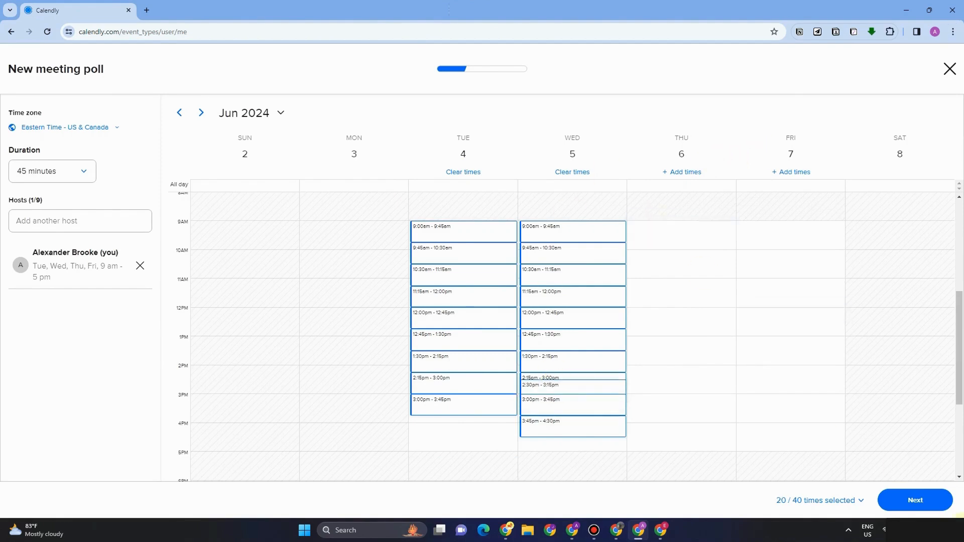
left_click(916, 500)
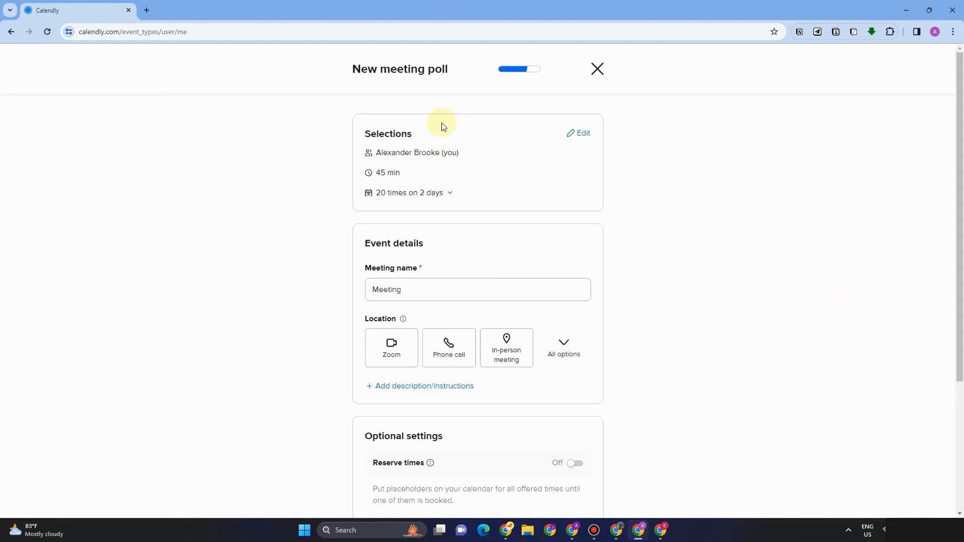
Step: Make Google Meet the poll's location and publish the meeting poll for sharing
scroll(430, 326, "down", 2)
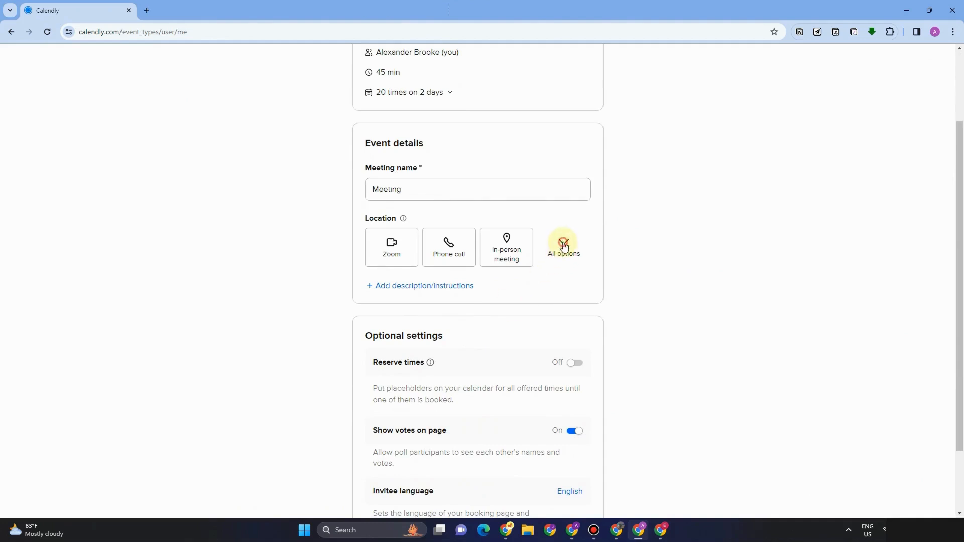
left_click(563, 246)
left_click(518, 320)
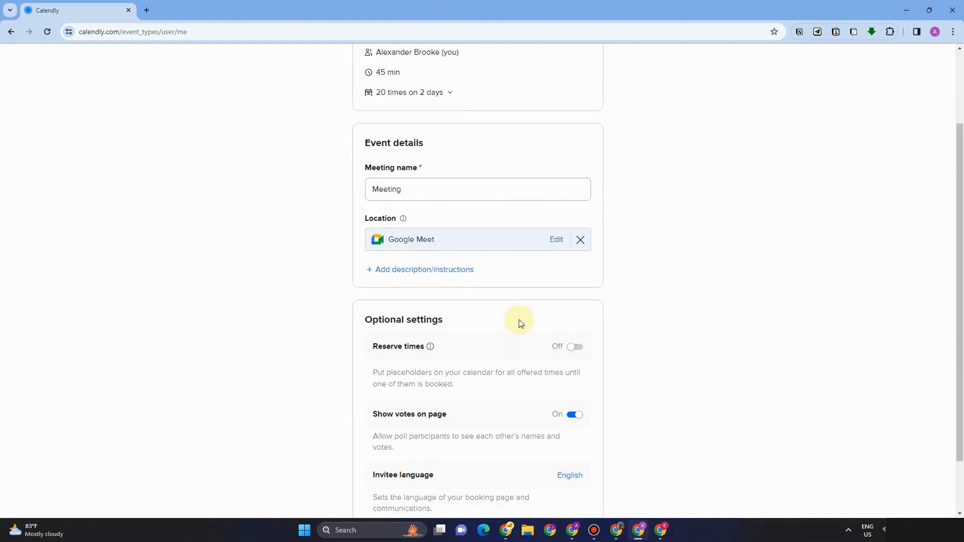
scroll(523, 324, "down", 2)
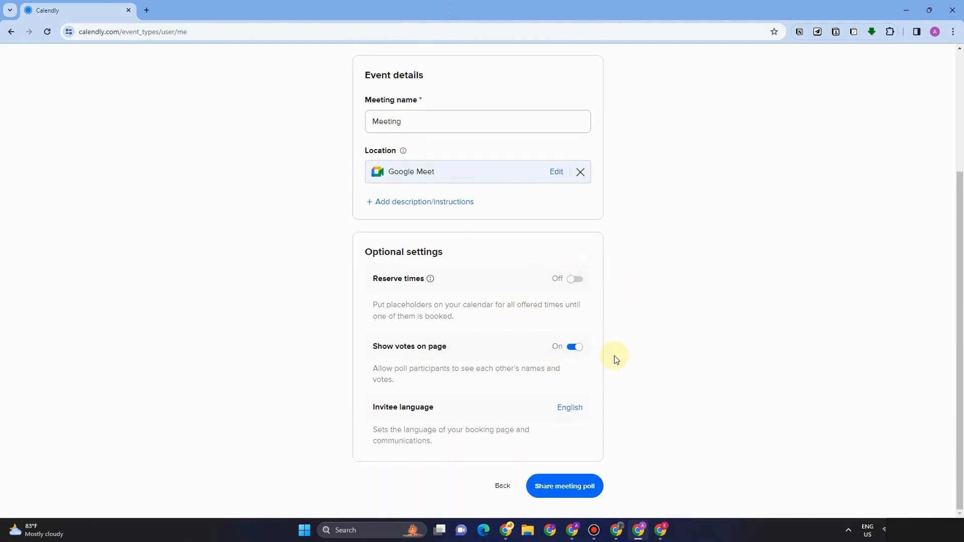
left_click(570, 488)
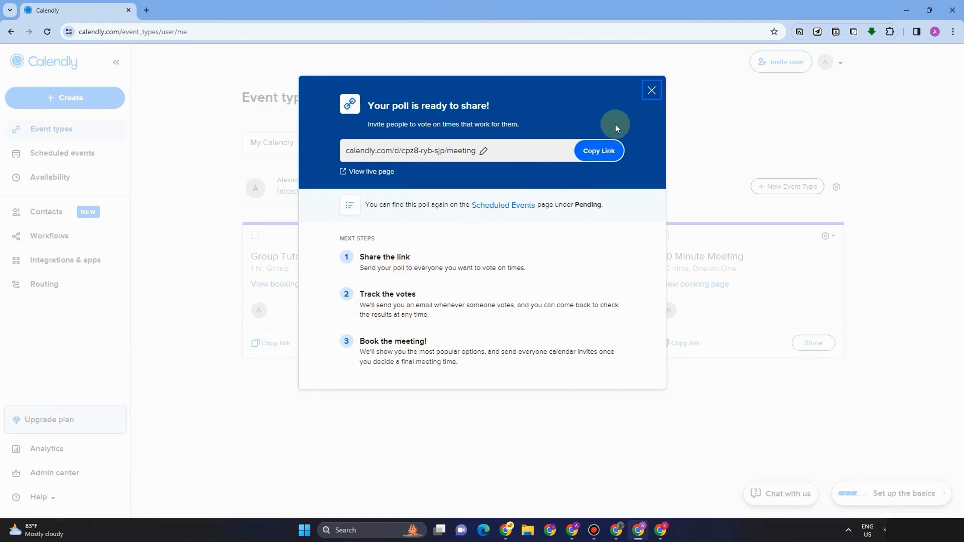
Step: Dismiss the share confirmation, confirm the poll under Pending scheduled events, and open Availability
left_click(652, 89)
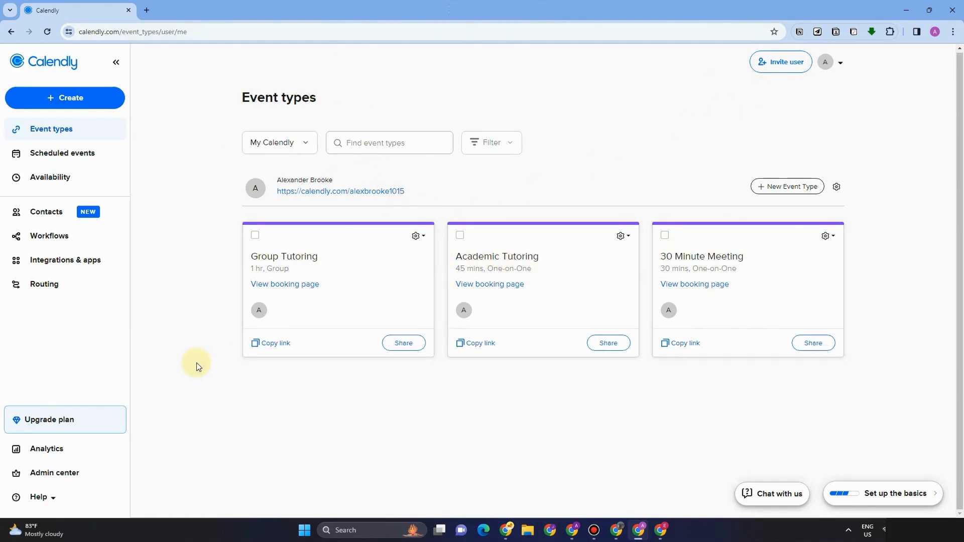
left_click(285, 282)
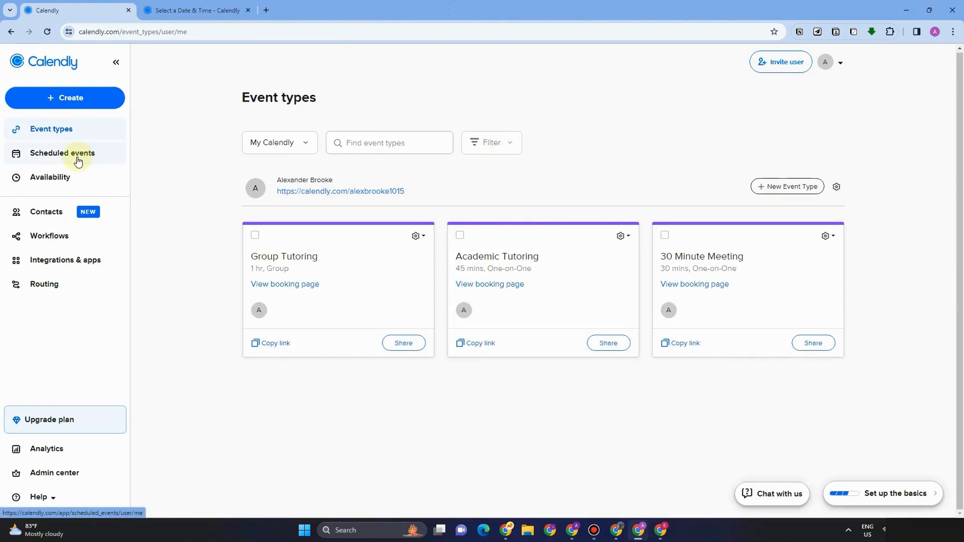
left_click(78, 159)
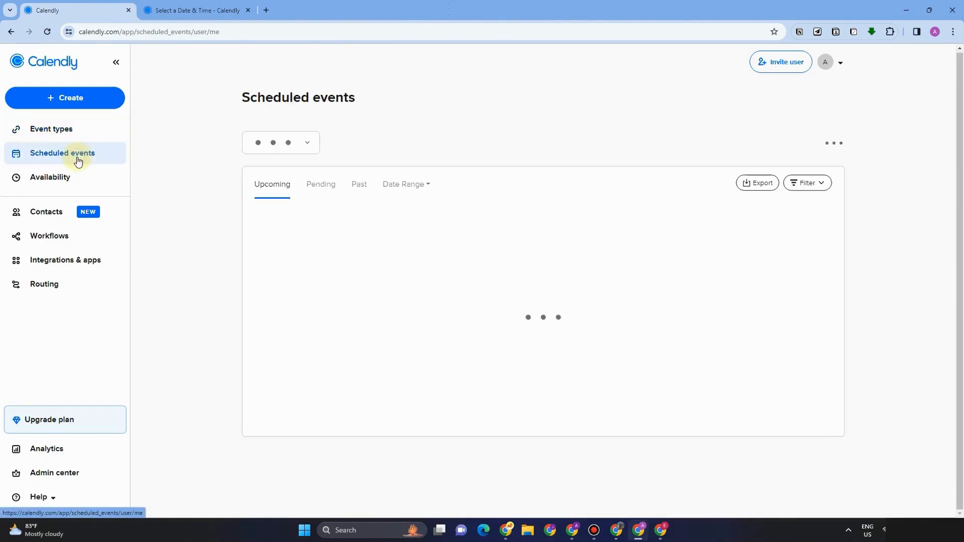
left_click(330, 186)
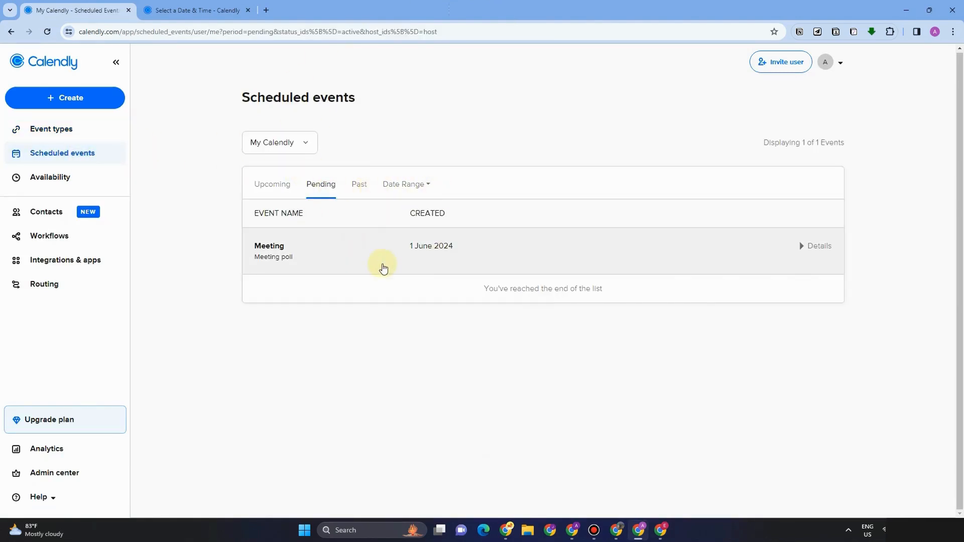
left_click(76, 177)
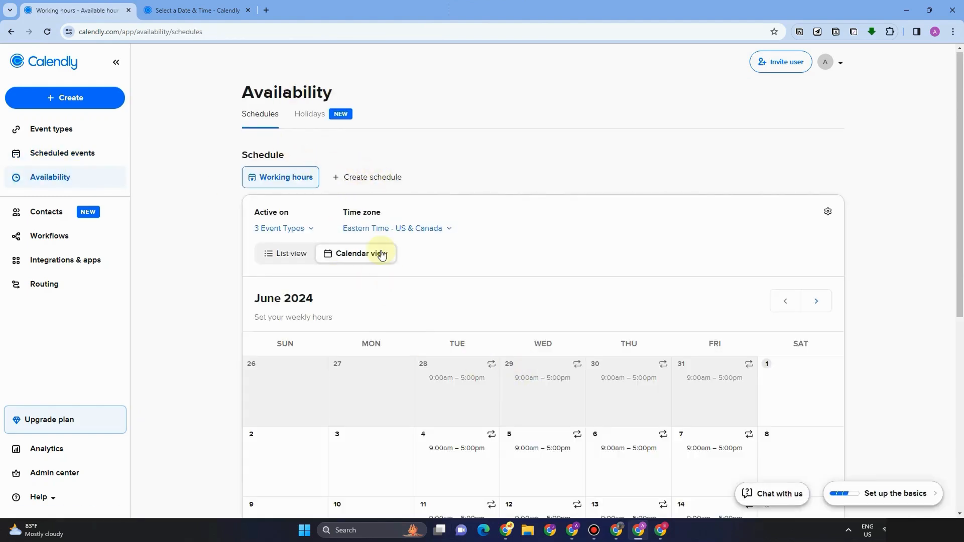
Step: Show working hours as a list and make Monday and Sunday available
left_click(300, 256)
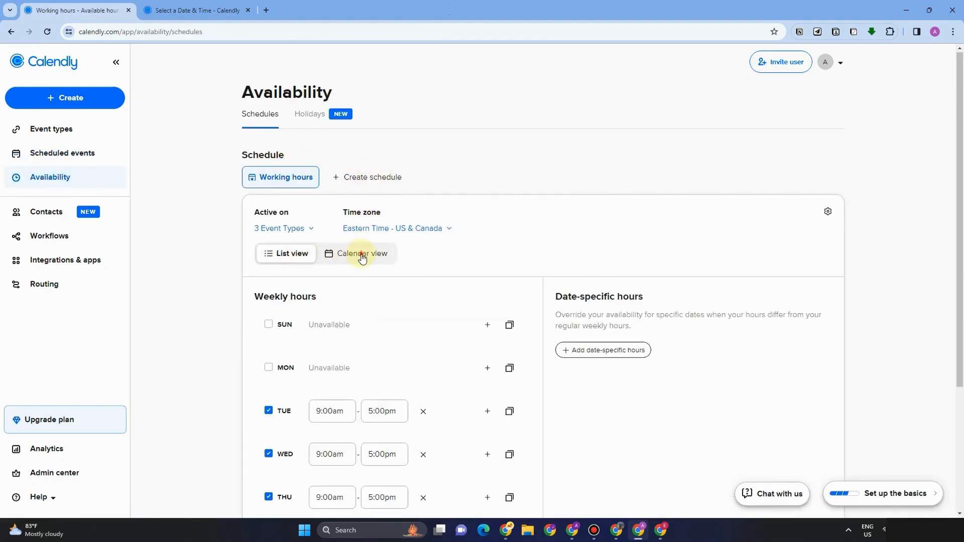
left_click(362, 255)
left_click(297, 259)
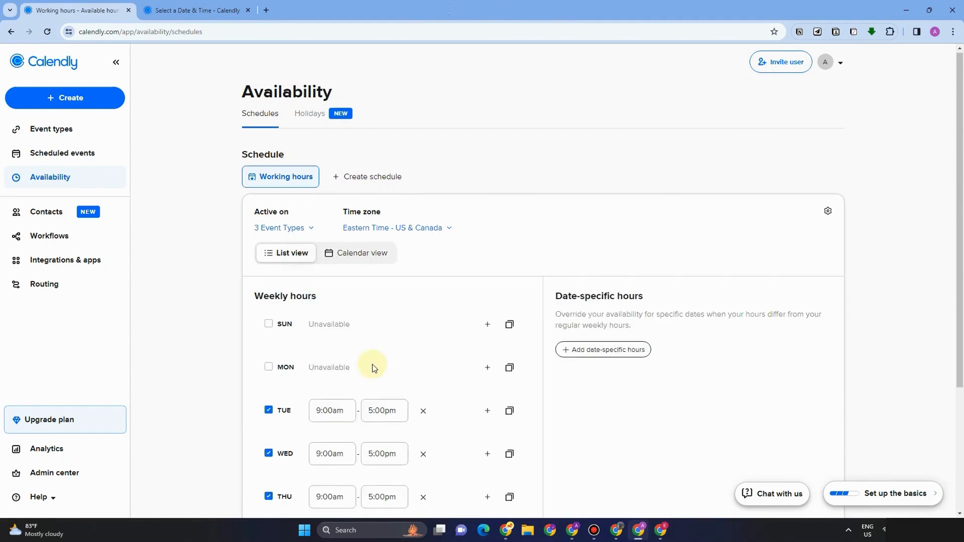
scroll(370, 367, "down", 3)
left_click(260, 195)
left_click(268, 151)
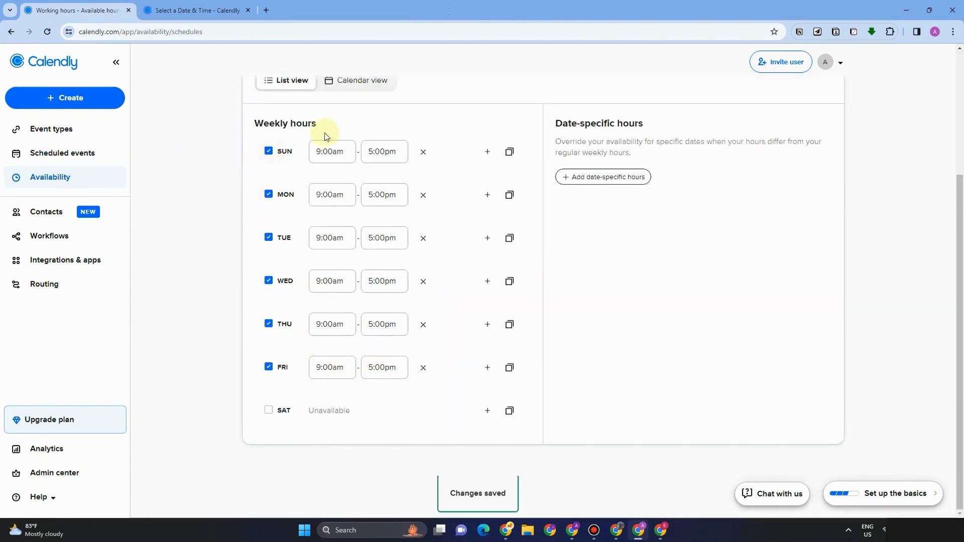
Step: Set Sunday's hours to 10:00am–6:00pm
left_click(325, 153)
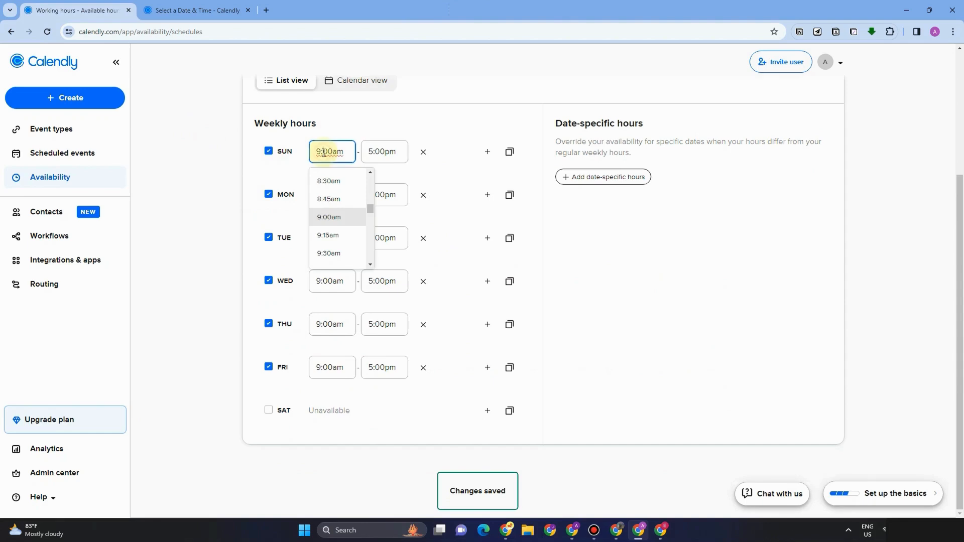
scroll(338, 254, "down", 2)
left_click(338, 226)
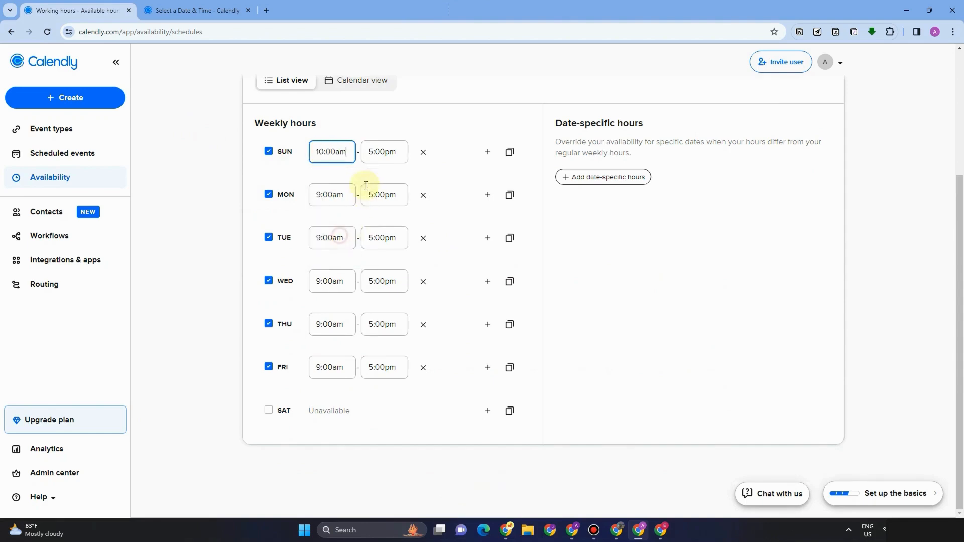
left_click(377, 152)
scroll(381, 246, "down", 2)
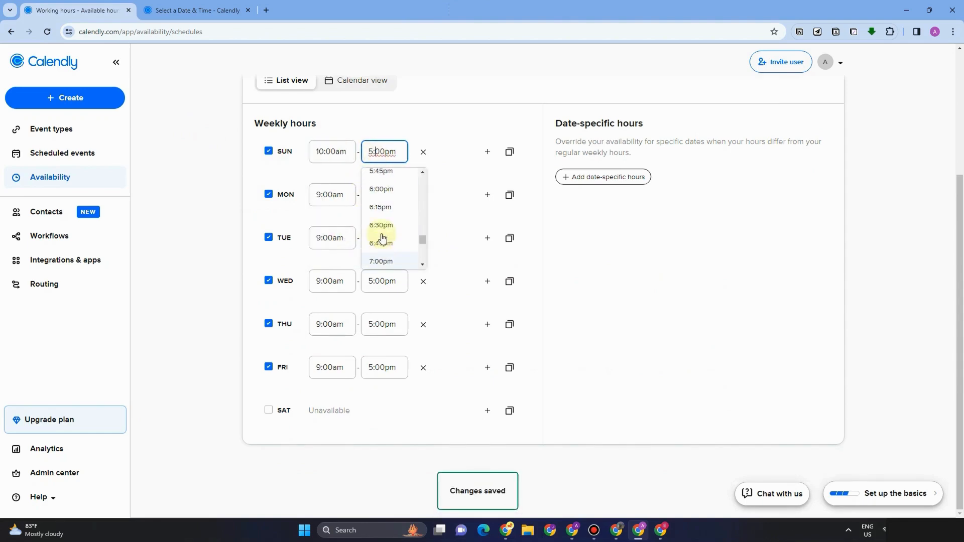
left_click(381, 190)
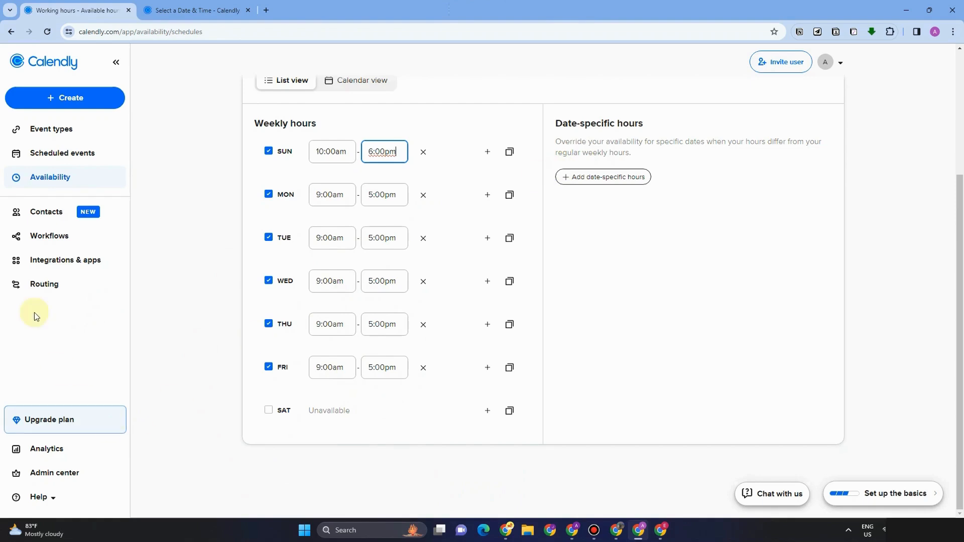
left_click(125, 352)
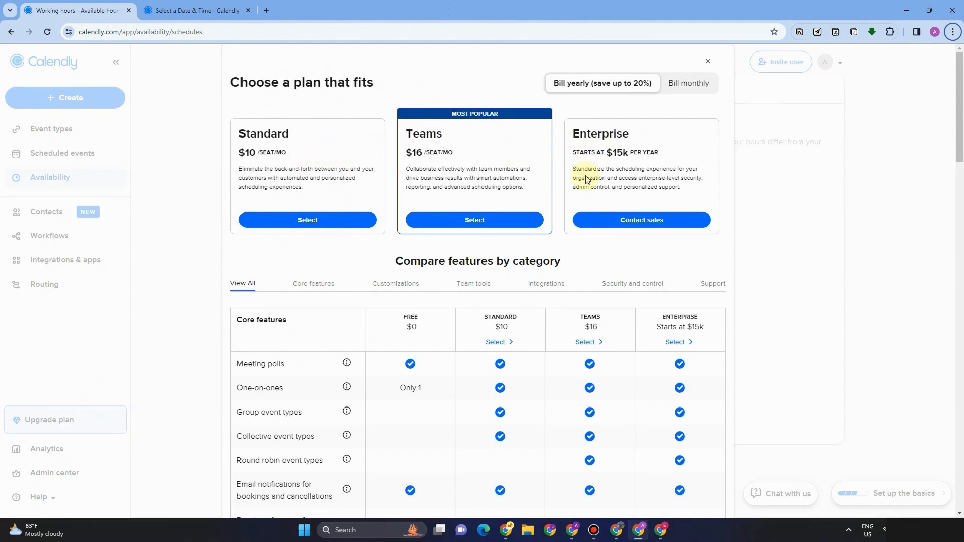
Step: Dismiss the 'Choose a plan' upgrade comparison, closing it again after it reappears on Event types
scroll(388, 330, "down", 3)
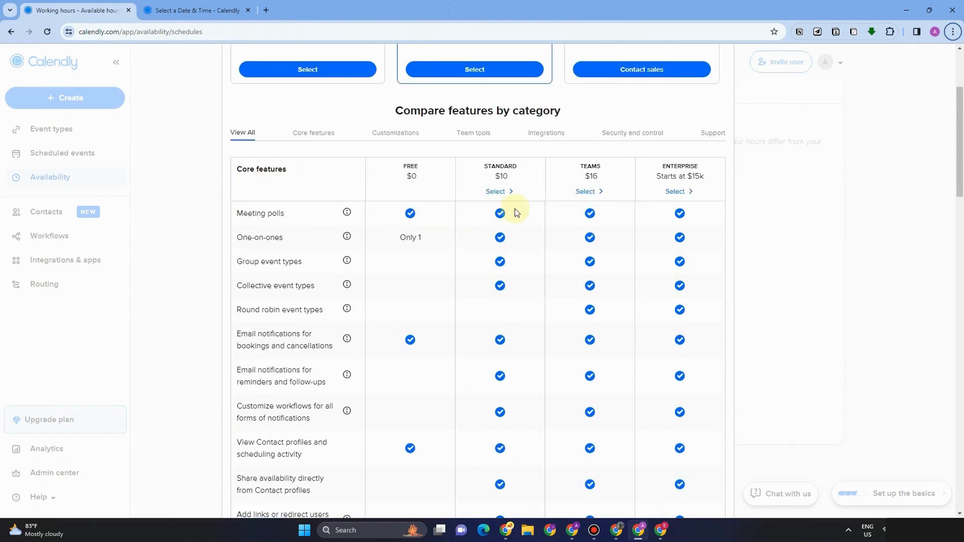
scroll(514, 210, "down", 4)
scroll(515, 272, "down", 1)
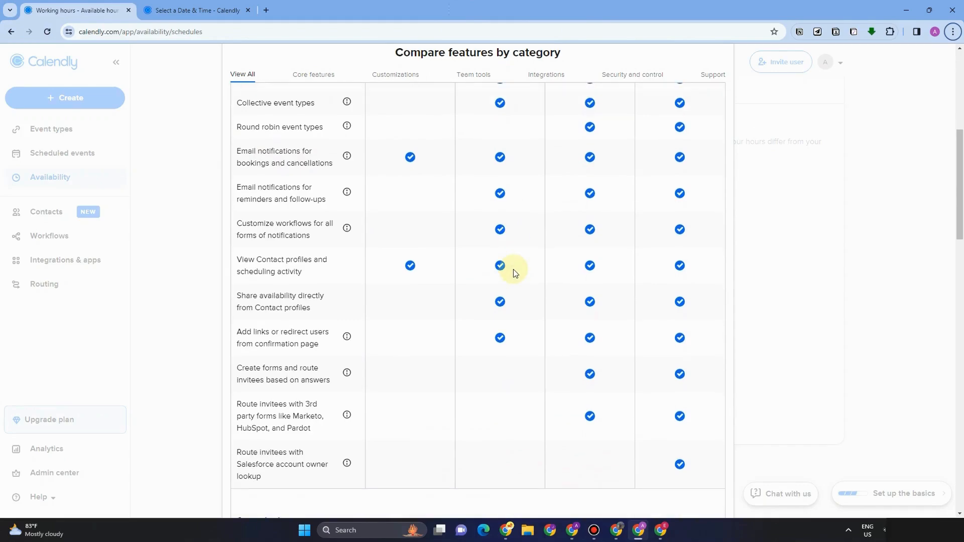
scroll(547, 381, "down", 6)
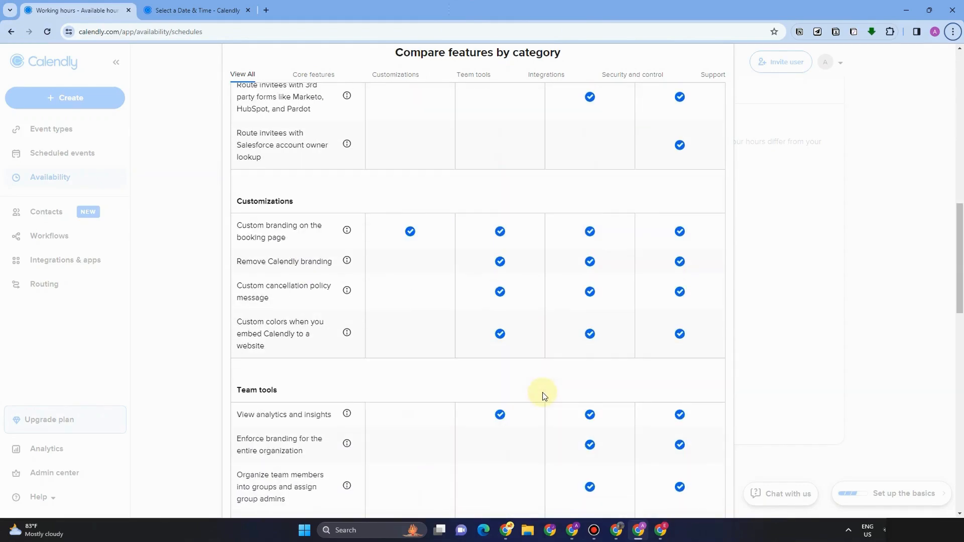
scroll(544, 396, "down", 6)
scroll(544, 396, "up", 16)
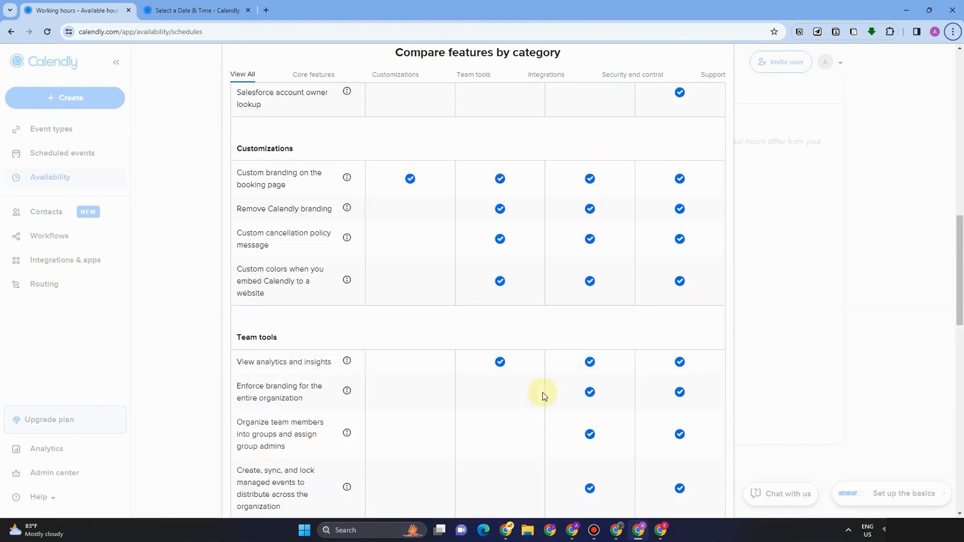
scroll(532, 386, "up", 3)
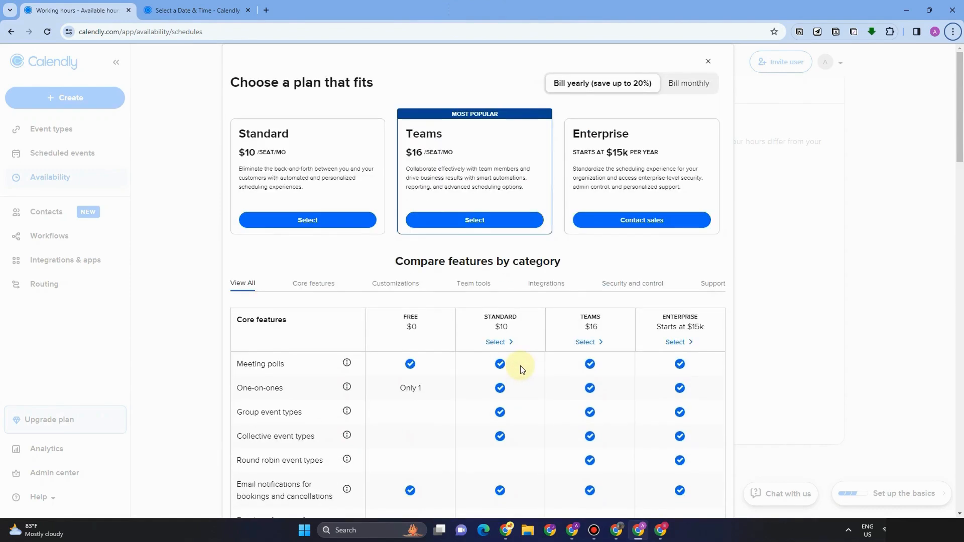
left_click(703, 59)
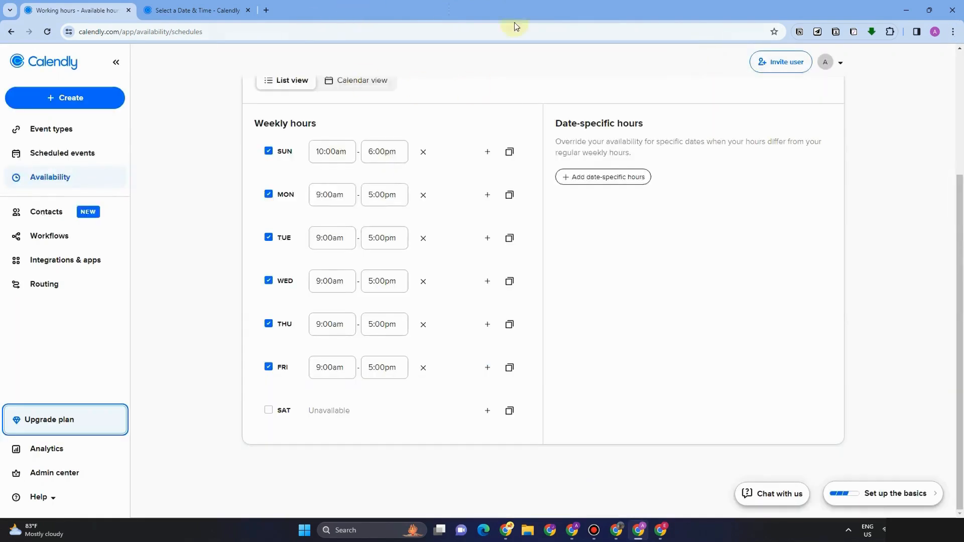
left_click(78, 129)
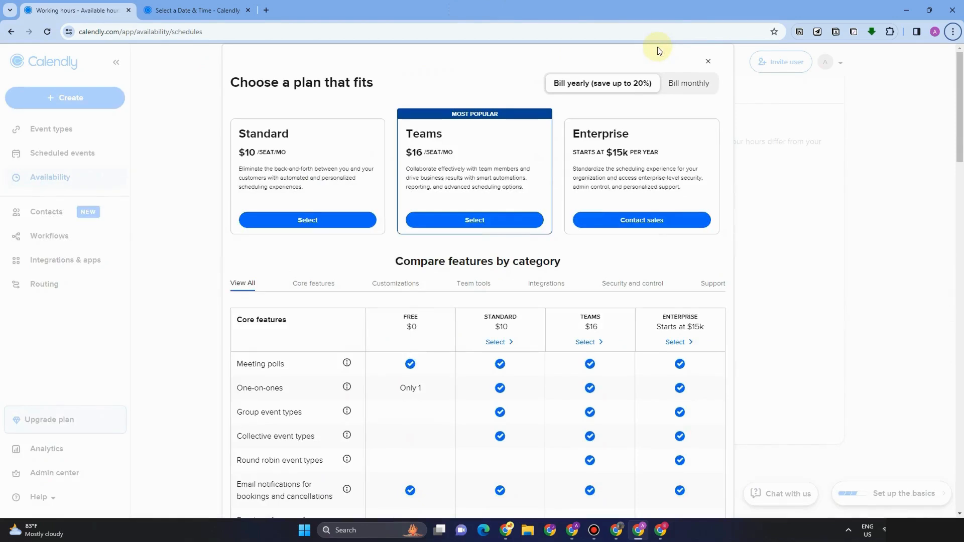
left_click(703, 59)
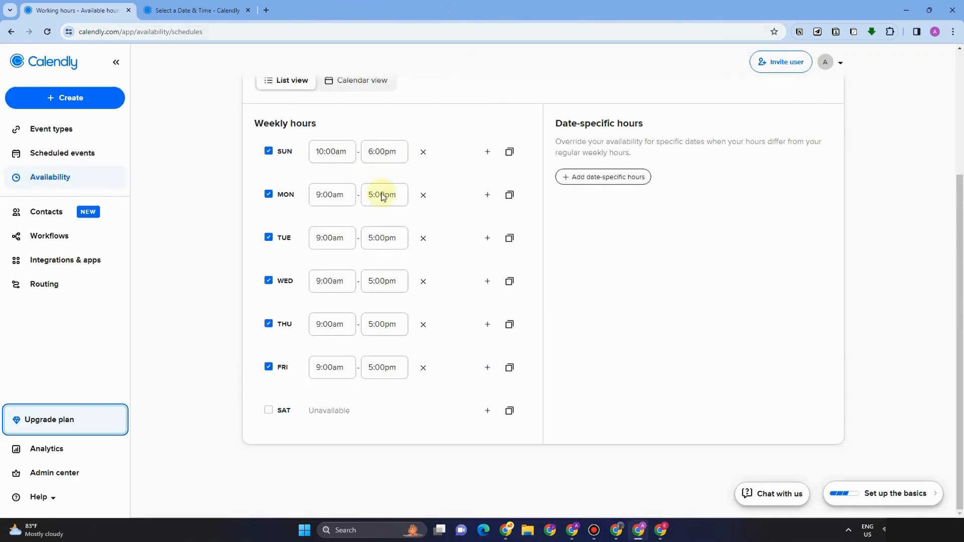